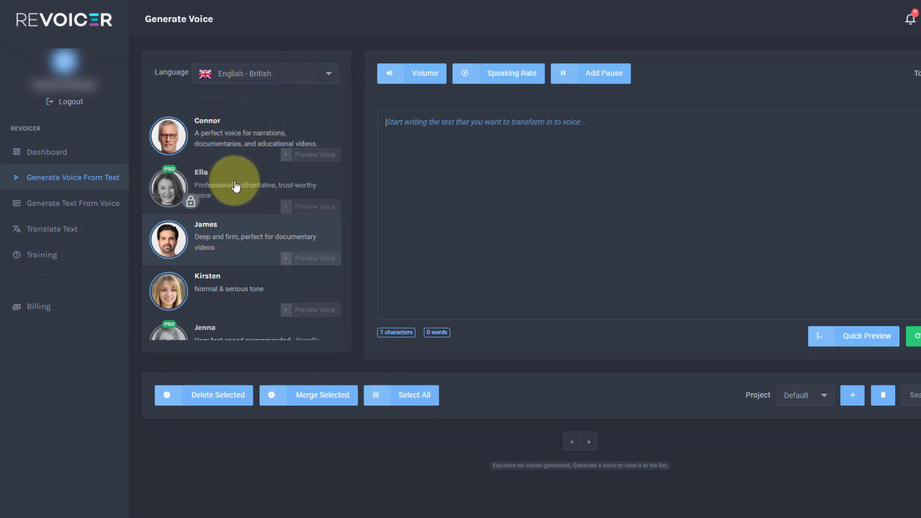
# Change the voice language to Filipino, then play and stop Christian's voice sample.
pyautogui.scroll(-3, 235, 186)
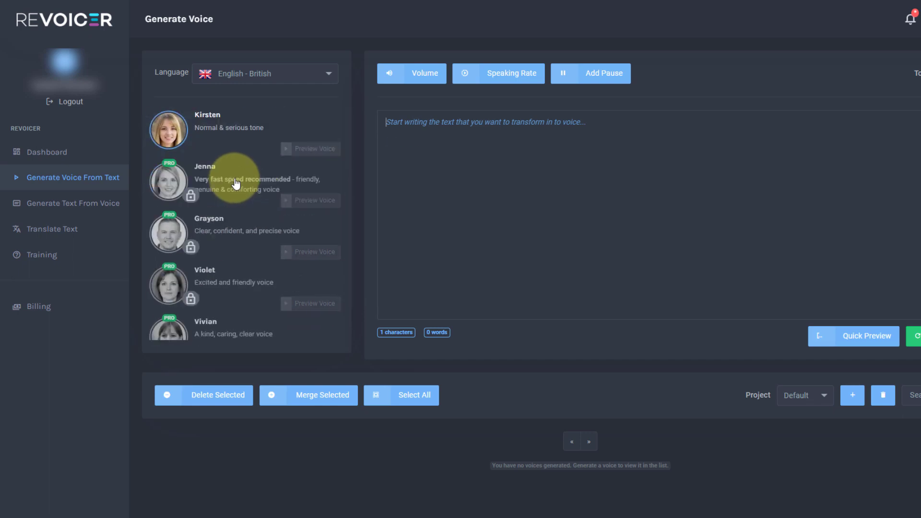
pyautogui.scroll(-1, 230, 192)
pyautogui.scroll(5, 223, 273)
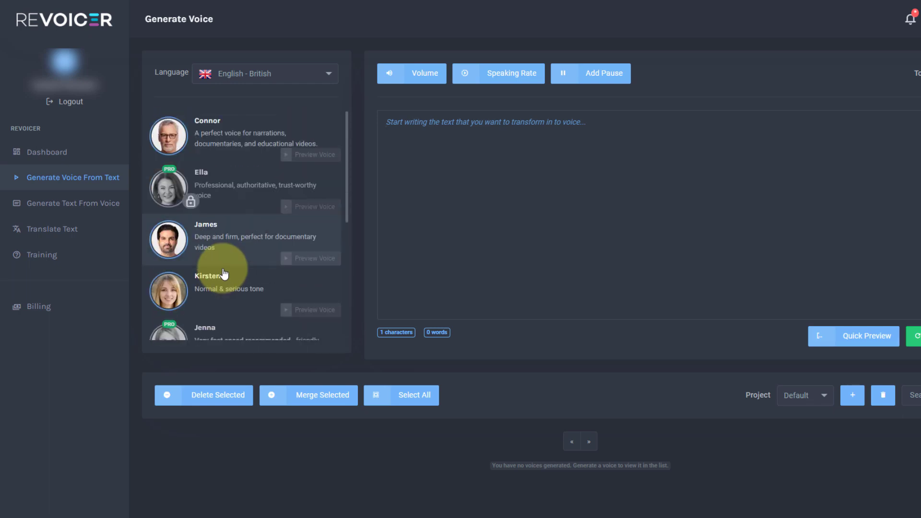
pyautogui.click(267, 82)
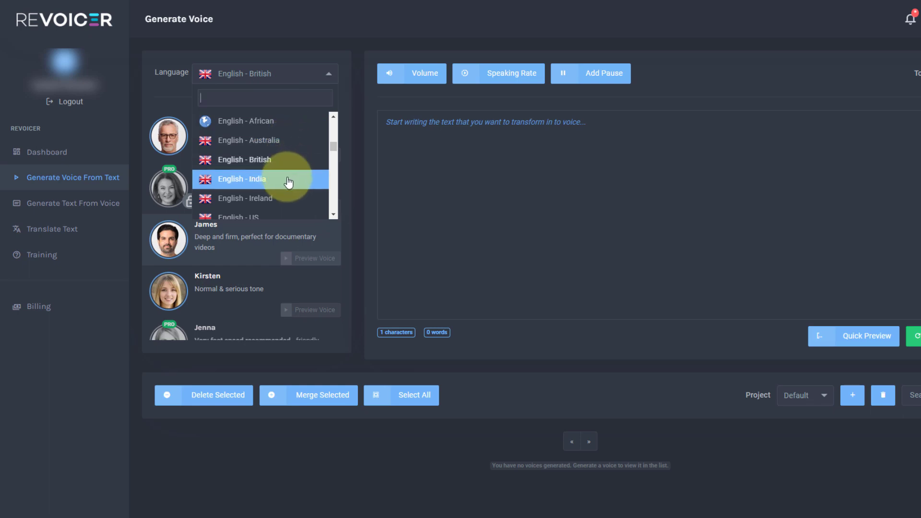
pyautogui.scroll(-1, 286, 182)
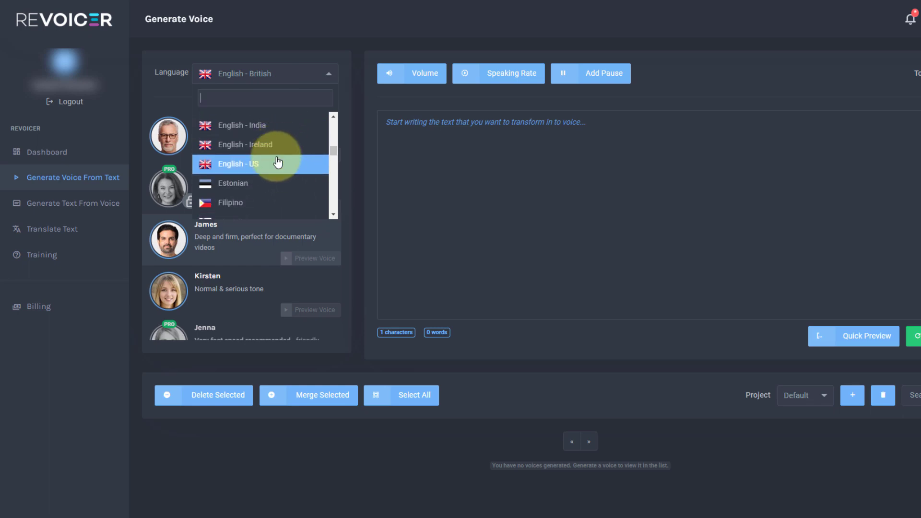
pyautogui.scroll(1, 277, 163)
pyautogui.scroll(-4, 271, 159)
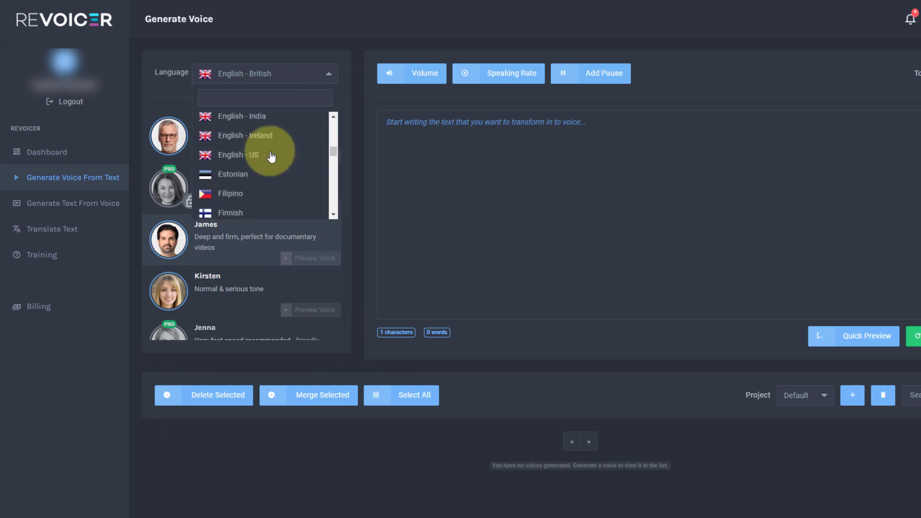
pyautogui.scroll(3, 269, 164)
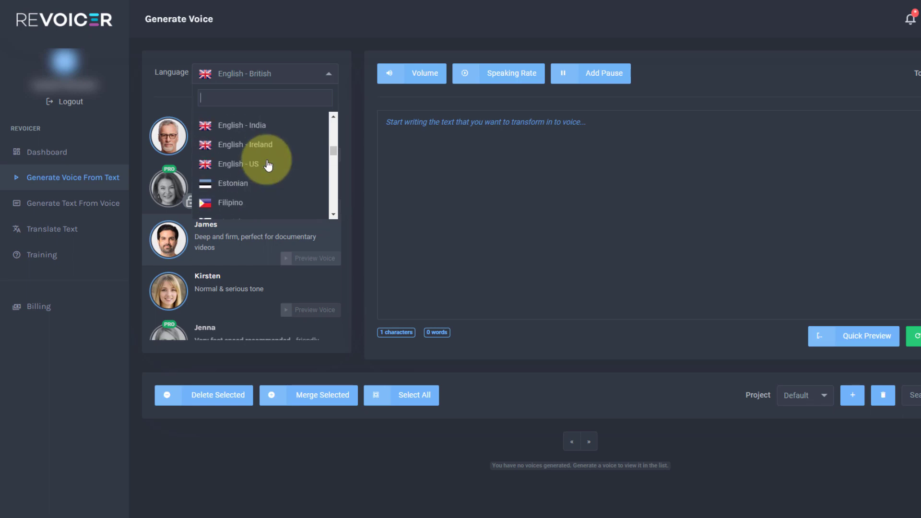
pyautogui.click(255, 200)
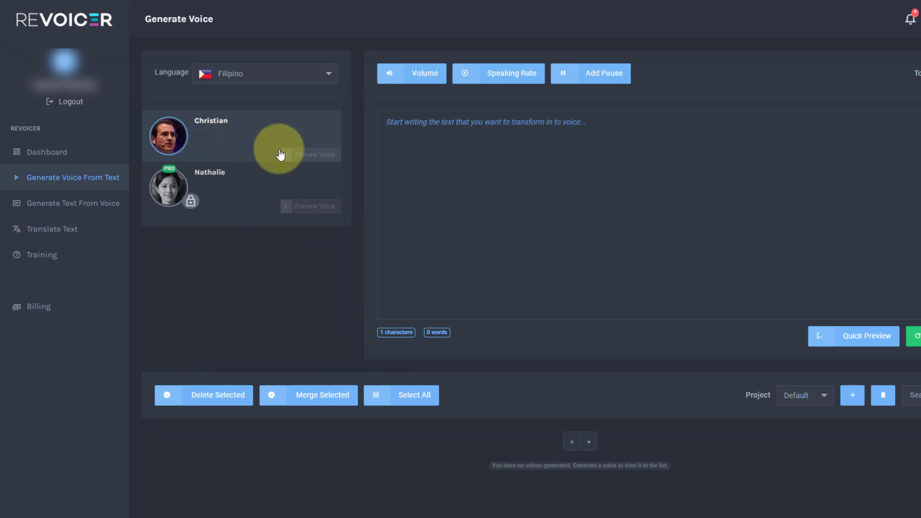
pyautogui.click(299, 155)
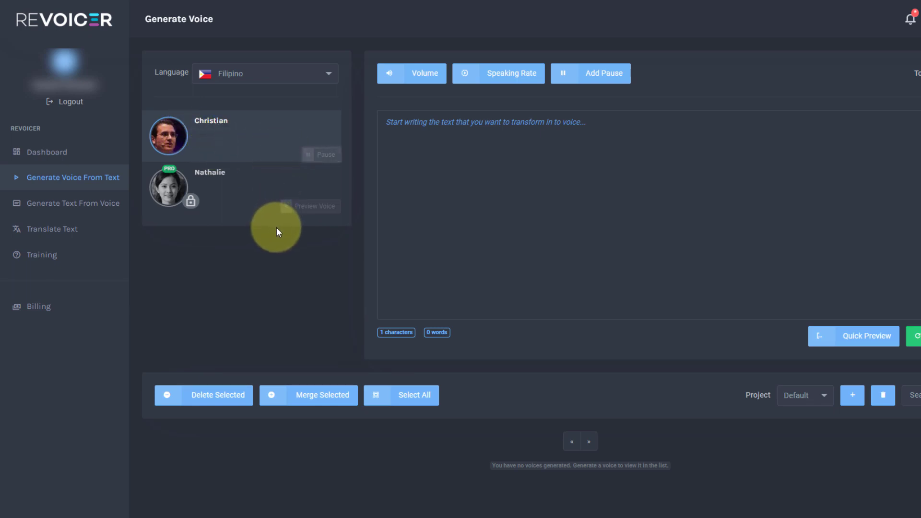
pyautogui.click(306, 160)
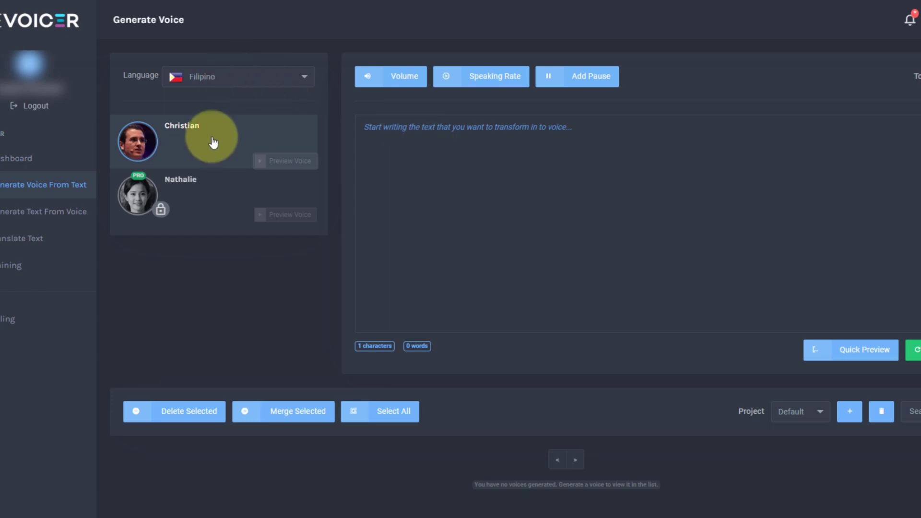
# Search 'engl' and set the voice language back to English - British.
pyautogui.click(242, 78)
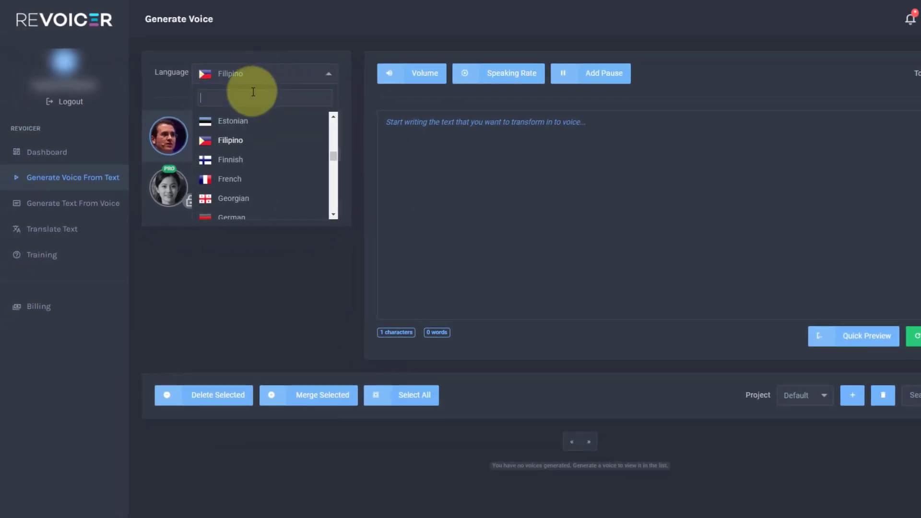
pyautogui.write('eng')
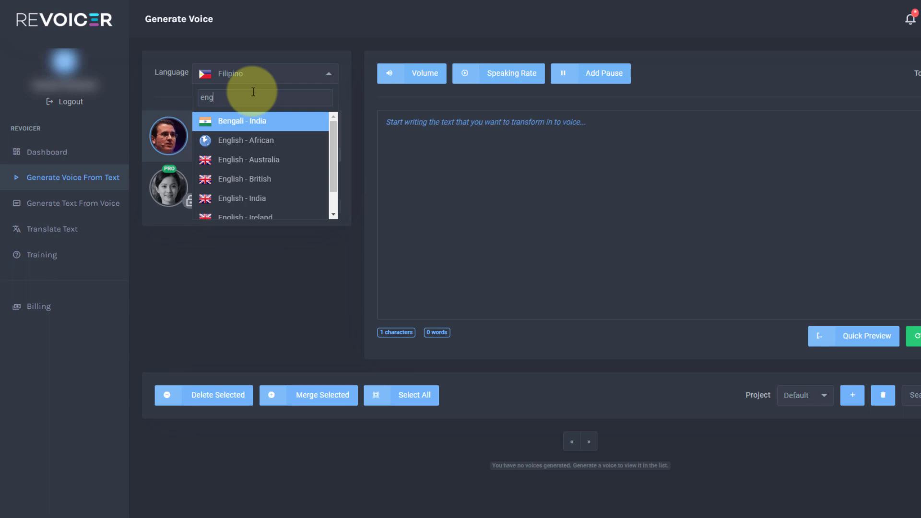
pyautogui.write('lis')
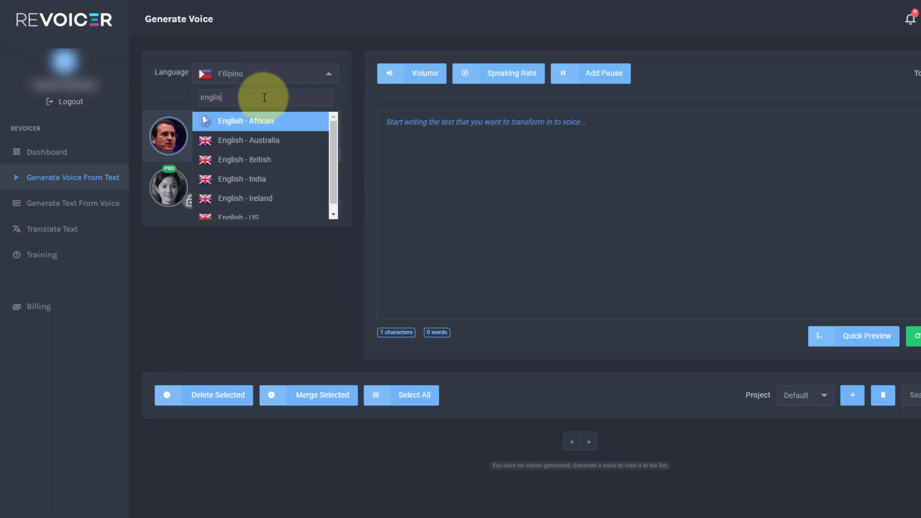
pyautogui.click(271, 164)
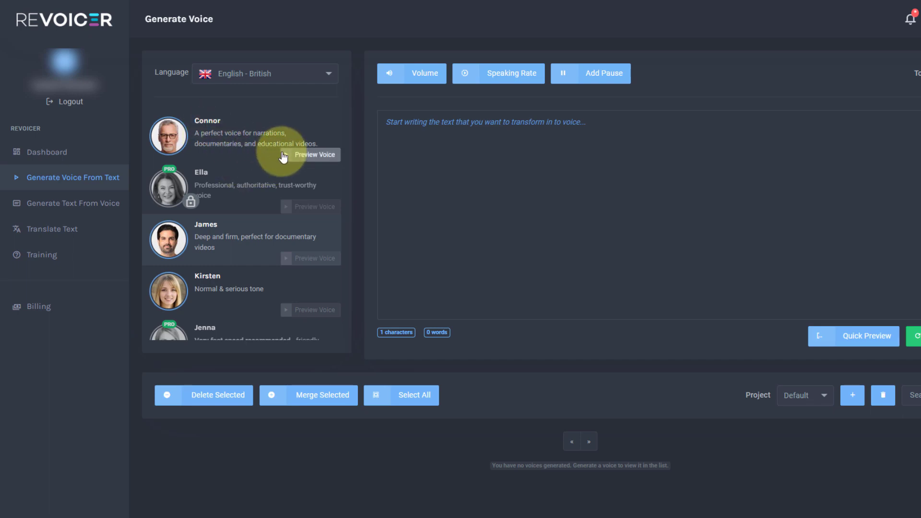
# Play Connor's and James's voice samples, stopping James's sample.
pyautogui.click(284, 155)
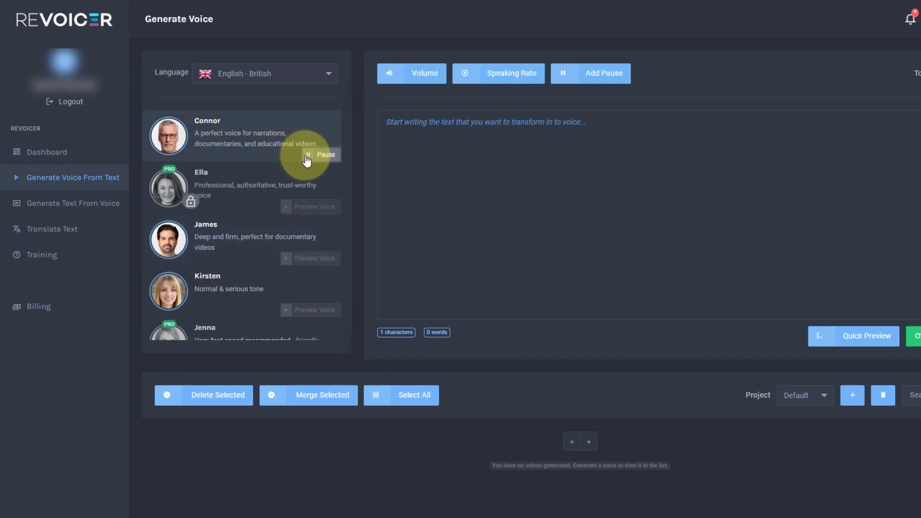
pyautogui.click(287, 259)
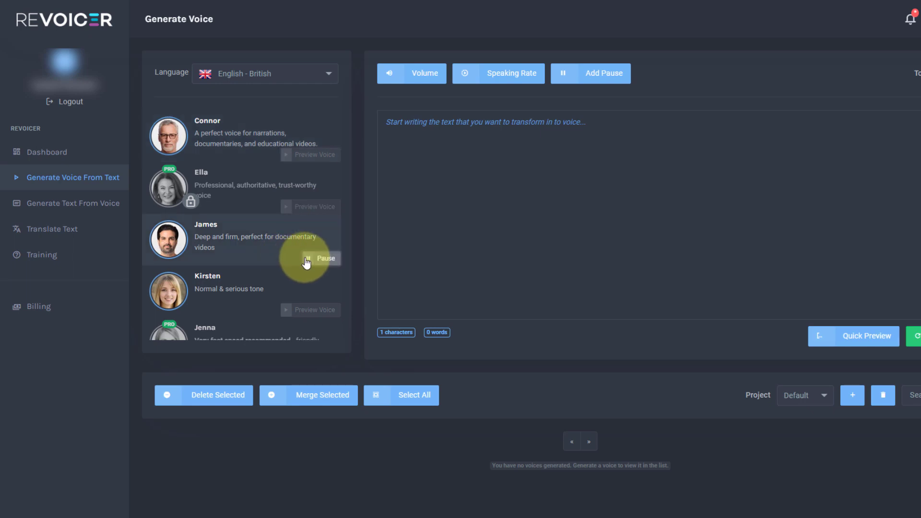
pyautogui.click(307, 258)
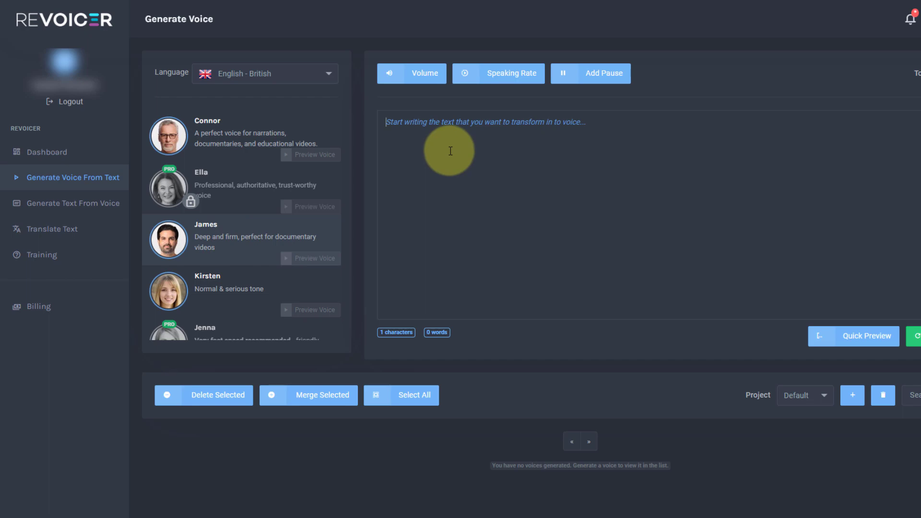
# Enter the 'Hi this is Big G Video.' introduction paragraph and quick-preview it.
pyautogui.write('Hi this is Bi')
pyautogui.write('g G Video.')
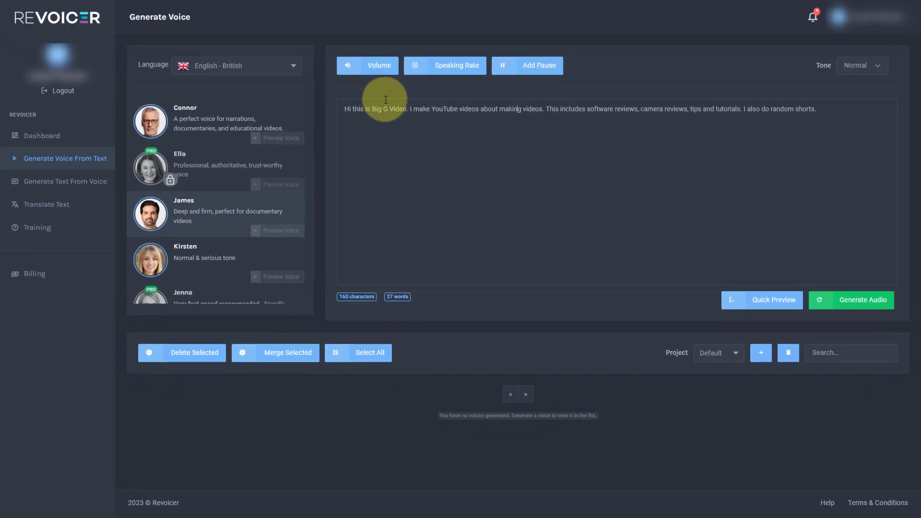
pyautogui.click(773, 300)
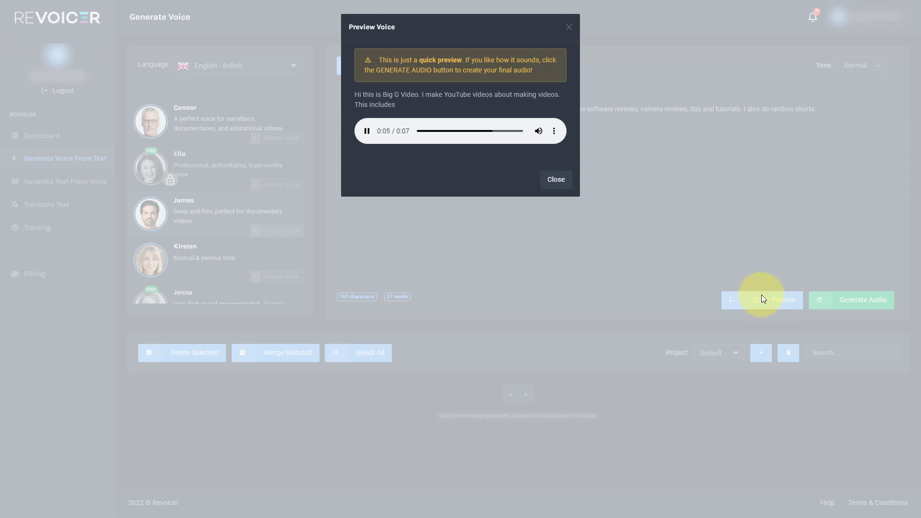
pyautogui.click(550, 181)
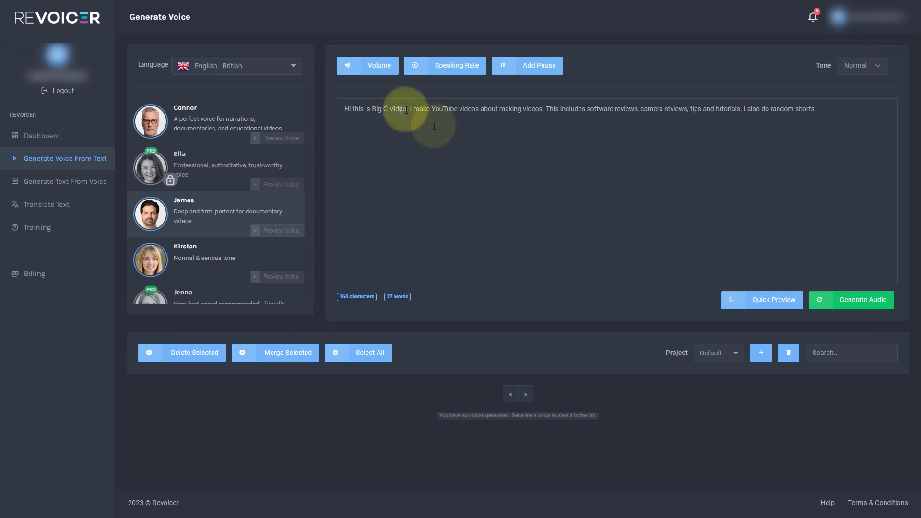
# Set the opening sentence to High, middle sentences to Normal, and 'I also do random shorts.' to Low volume.
pyautogui.moveTo(409, 111); pyautogui.dragTo(345, 114)
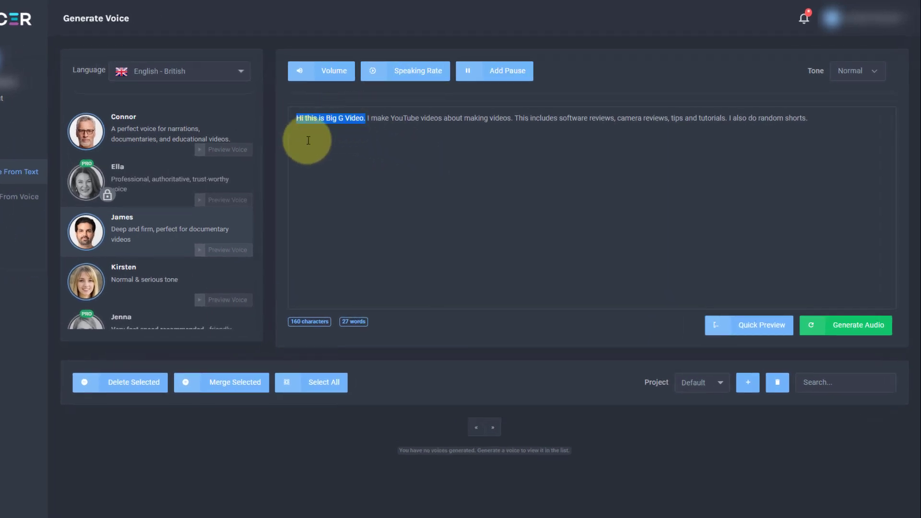
pyautogui.click(329, 72)
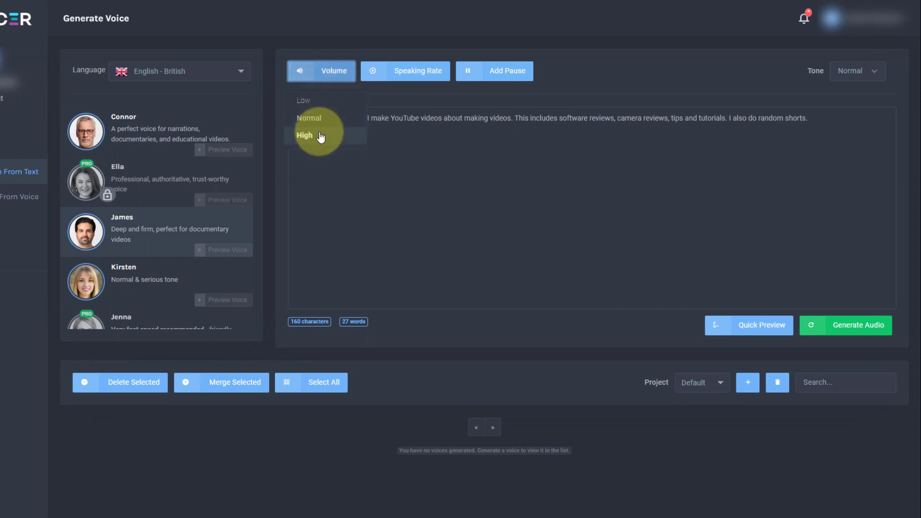
pyautogui.click(320, 136)
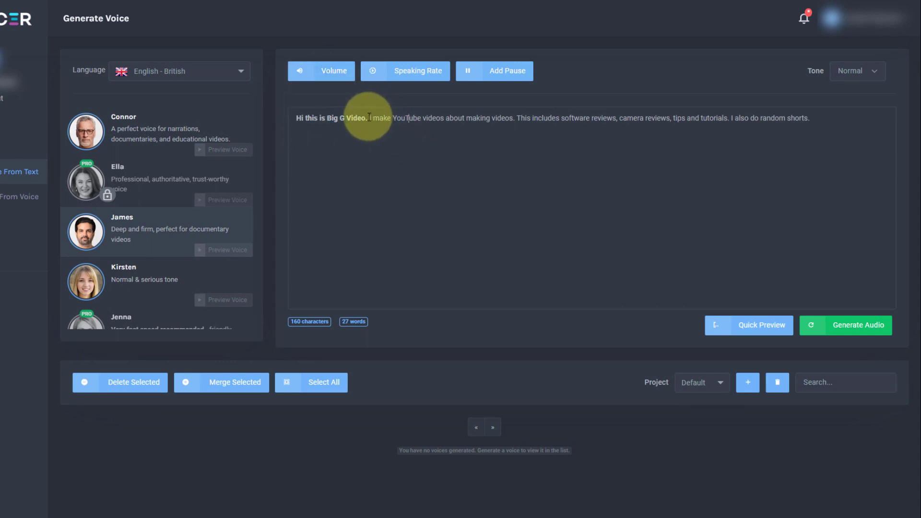
pyautogui.moveTo(369, 117); pyautogui.dragTo(730, 118)
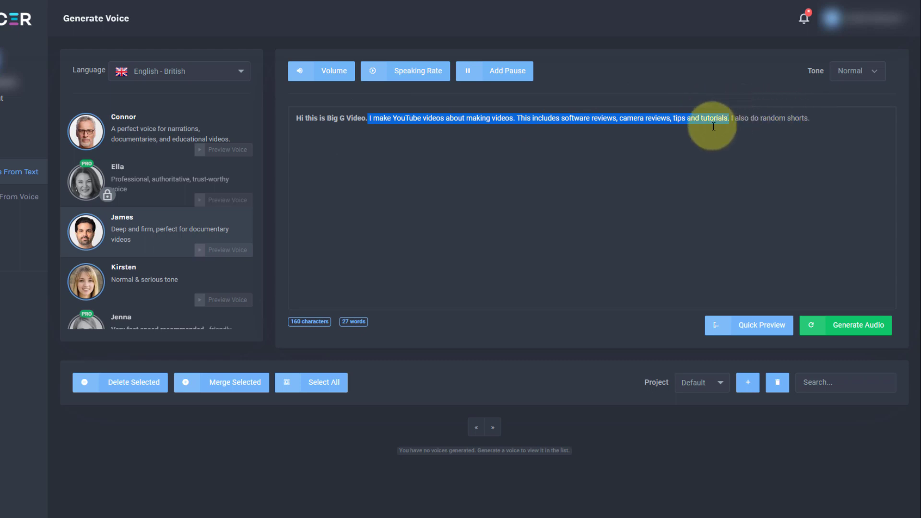
pyautogui.click(333, 73)
pyautogui.click(338, 121)
pyautogui.moveTo(823, 118); pyautogui.dragTo(733, 117)
pyautogui.click(335, 75)
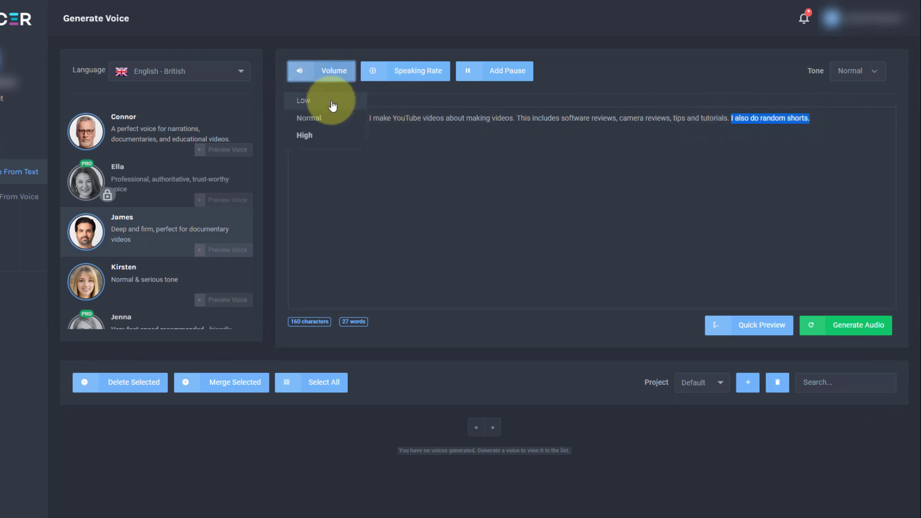
pyautogui.click(329, 102)
pyautogui.click(390, 164)
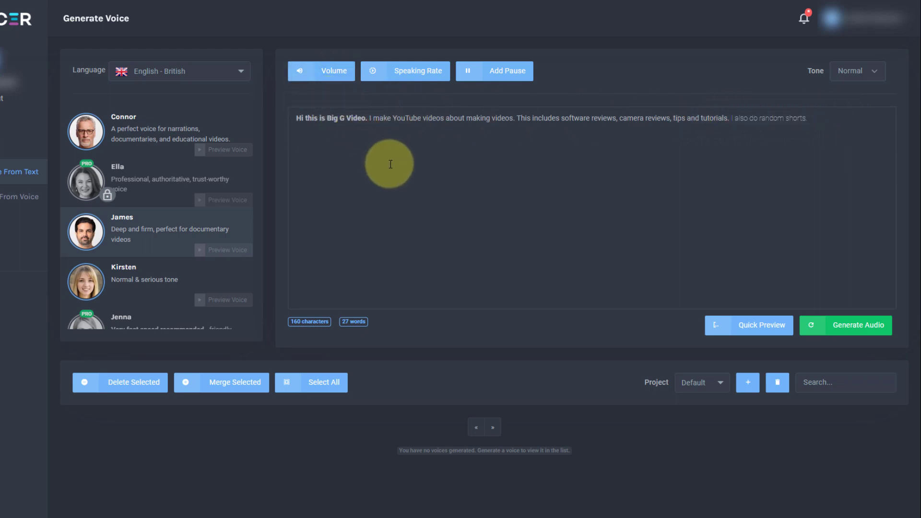
# Set the closing sentence 'I also do random shorts.' to a Fast speaking rate.
pyautogui.click(408, 79)
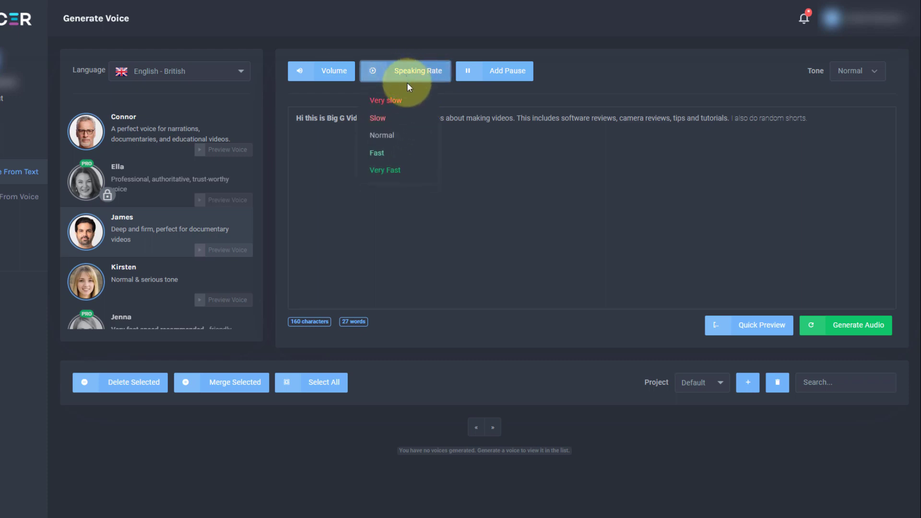
pyautogui.click(572, 144)
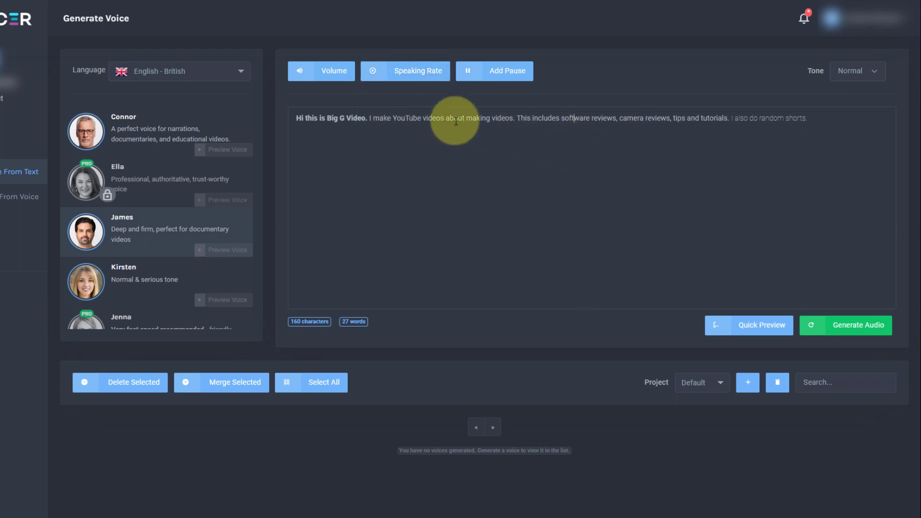
pyautogui.click(732, 117)
pyautogui.moveTo(733, 118); pyautogui.dragTo(837, 119)
pyautogui.click(427, 71)
pyautogui.click(397, 151)
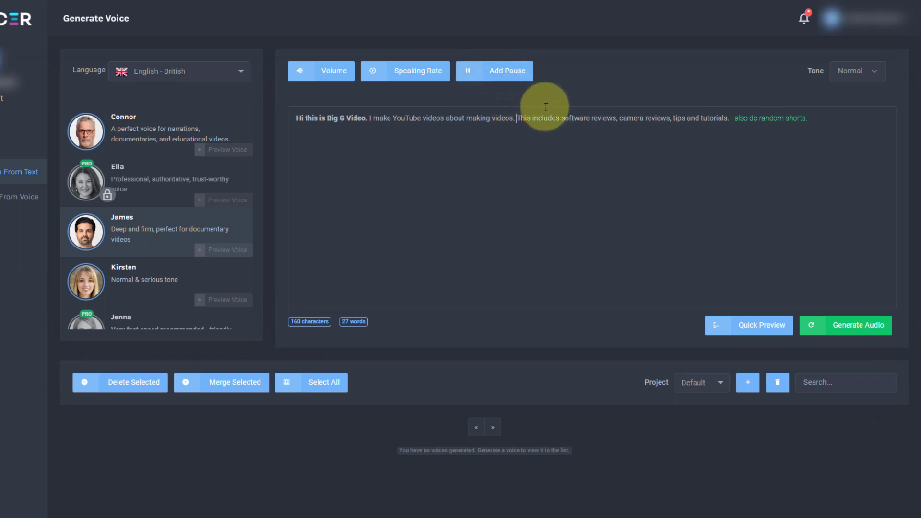
# Insert a 1-second pause after 'making videos.' and generate the audio.
pyautogui.click(509, 76)
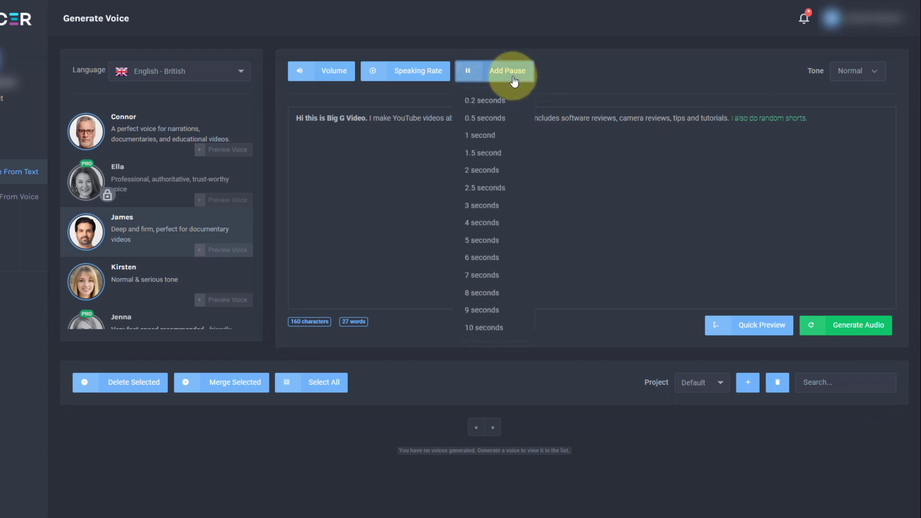
pyautogui.click(497, 136)
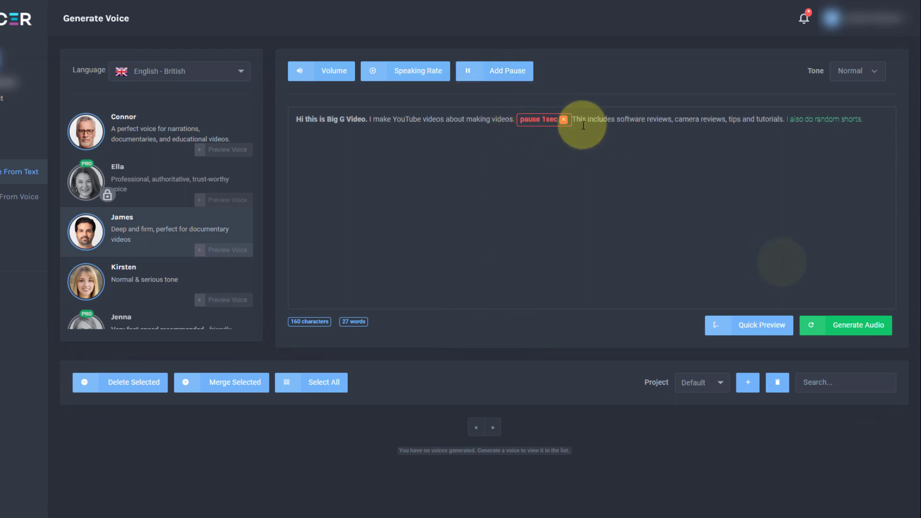
pyautogui.click(840, 325)
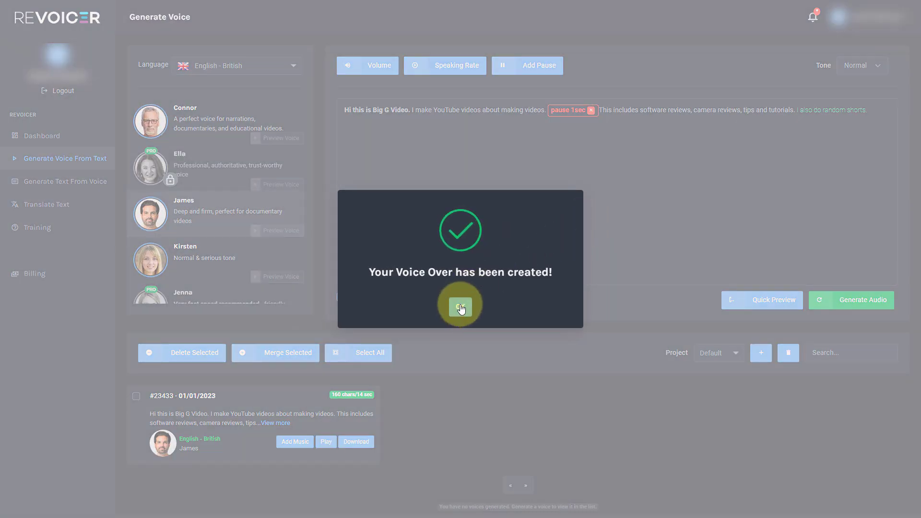
# Dismiss the voice-over confirmation and play back James clip #23433.
pyautogui.click(461, 306)
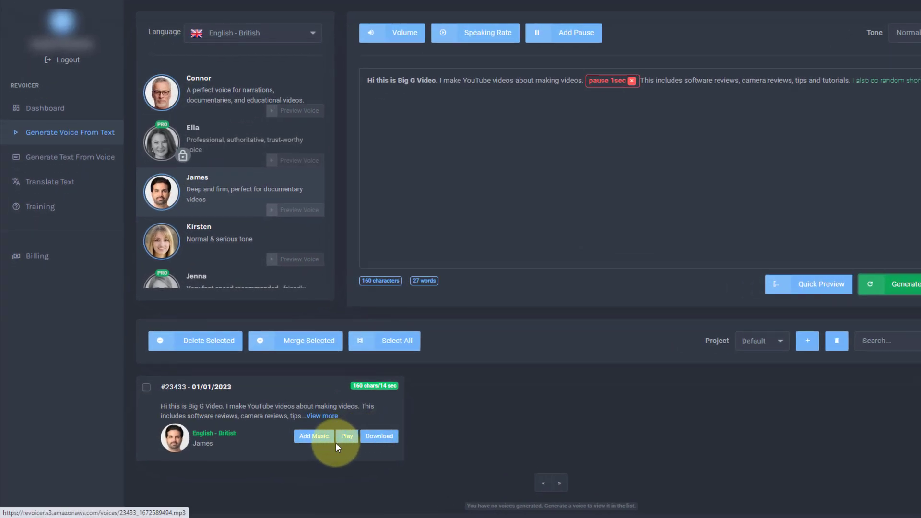
pyautogui.click(345, 442)
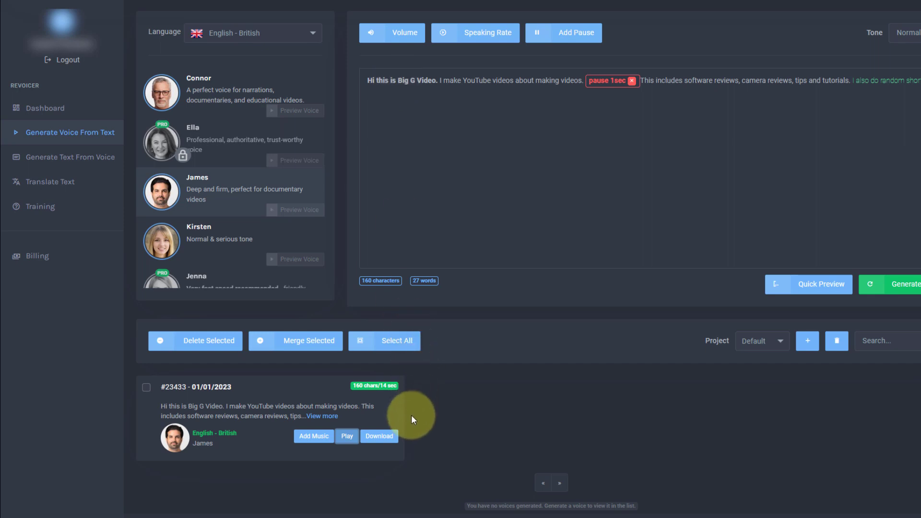
# Download the James-23433 mp3 and close Groove Music after it plays.
pyautogui.click(393, 437)
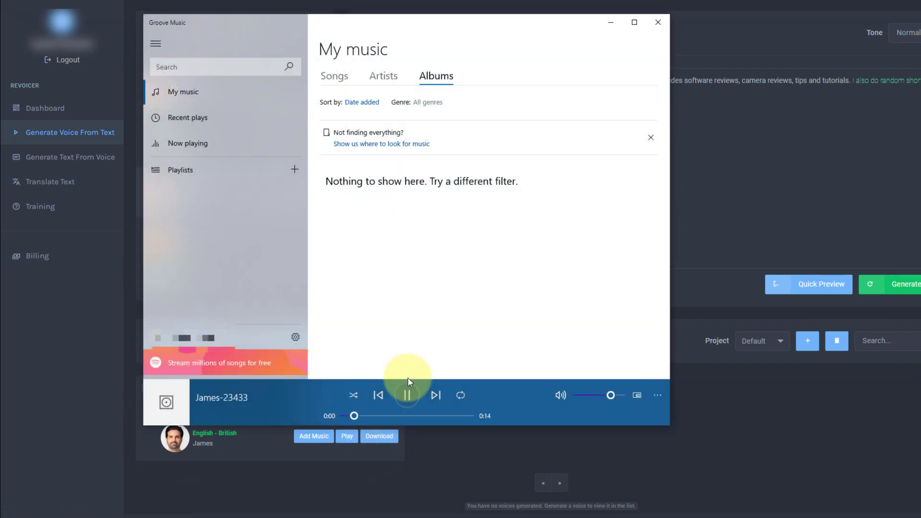
pyautogui.click(658, 22)
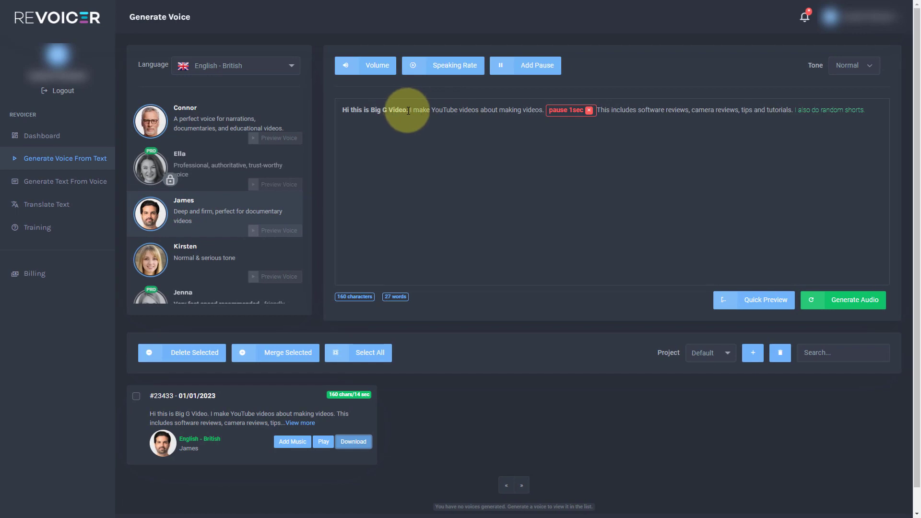
# Reset the opening sentence's volume emphasis, generate clip #23434 and listen to it.
pyautogui.moveTo(409, 111); pyautogui.dragTo(340, 110)
pyautogui.click(362, 65)
pyautogui.click(355, 116)
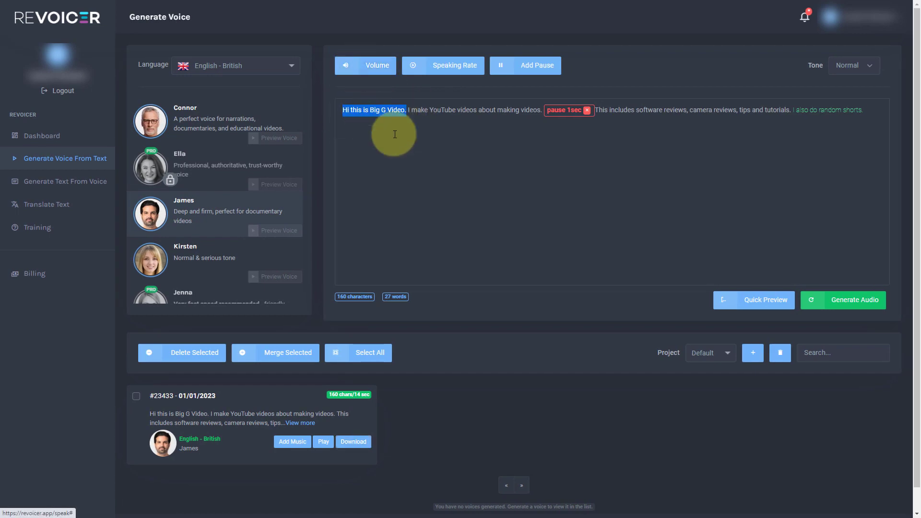
pyautogui.click(831, 311)
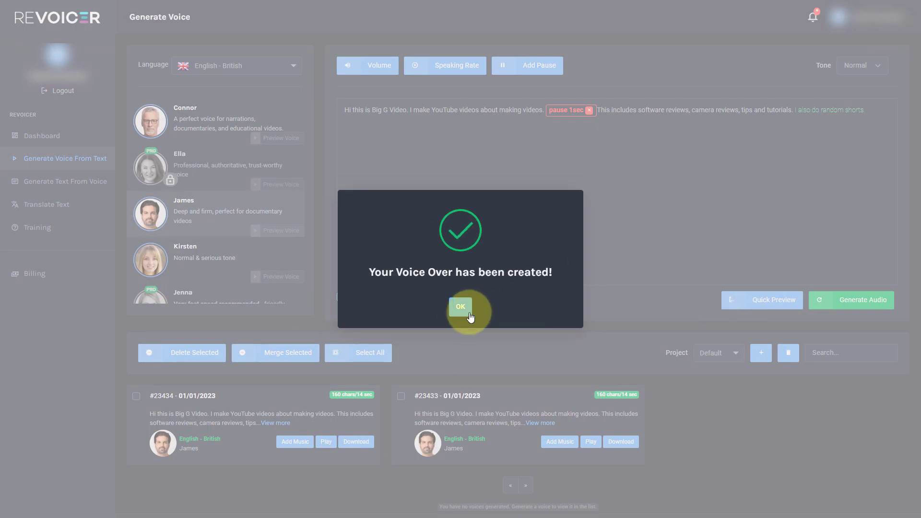
pyautogui.click(461, 310)
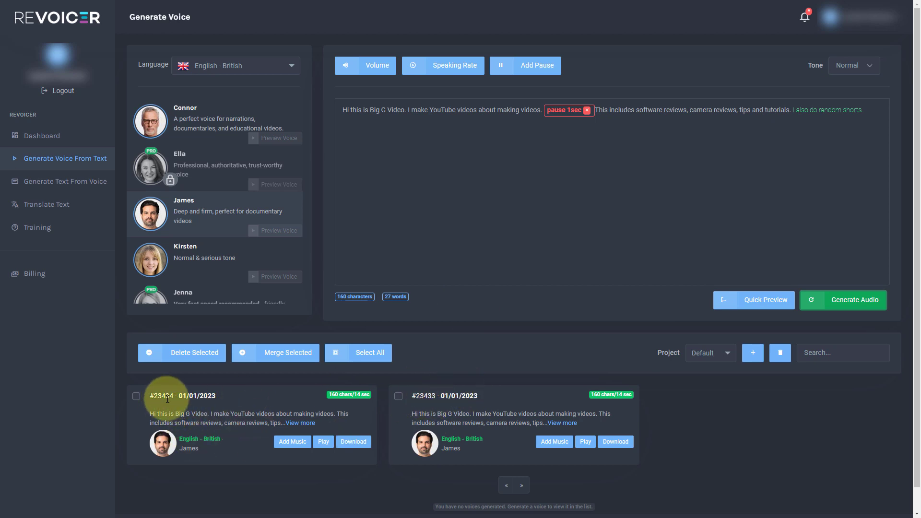
pyautogui.click(324, 443)
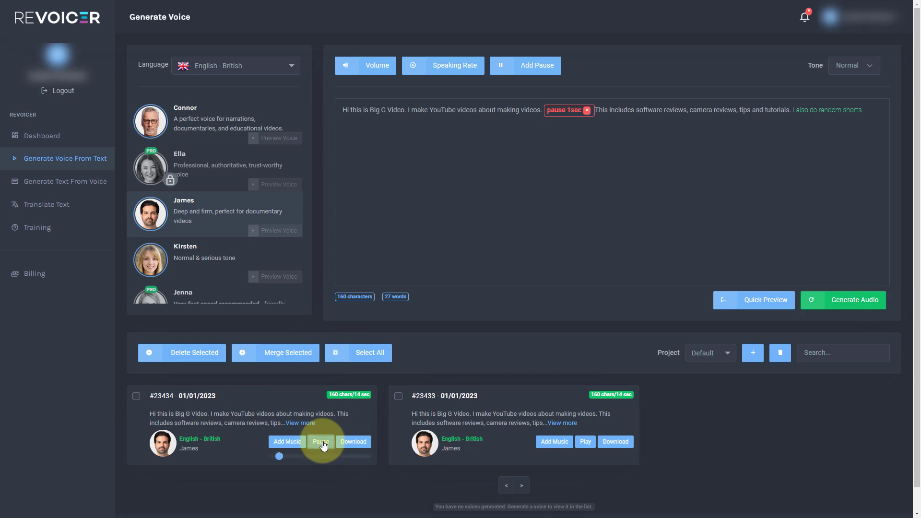
pyautogui.click(323, 442)
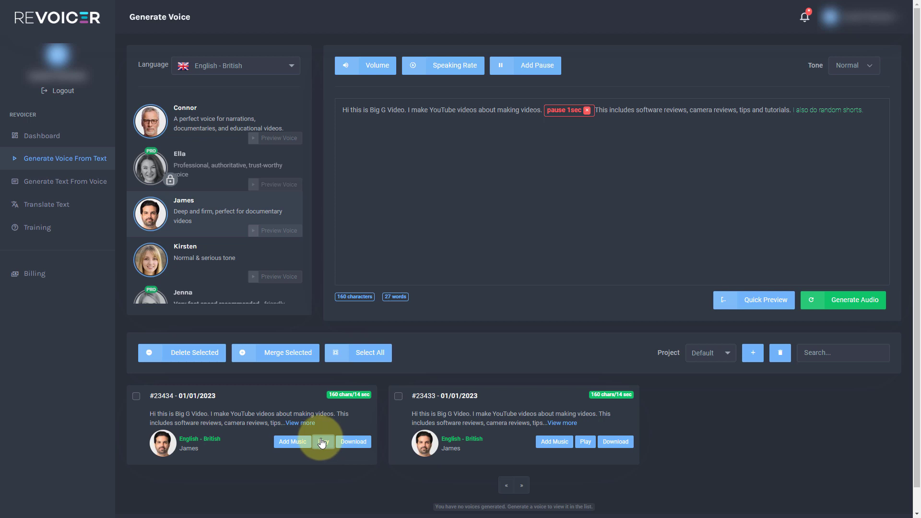
# Remove the 1-second pause, generate clip #23436 and listen to it.
pyautogui.click(587, 110)
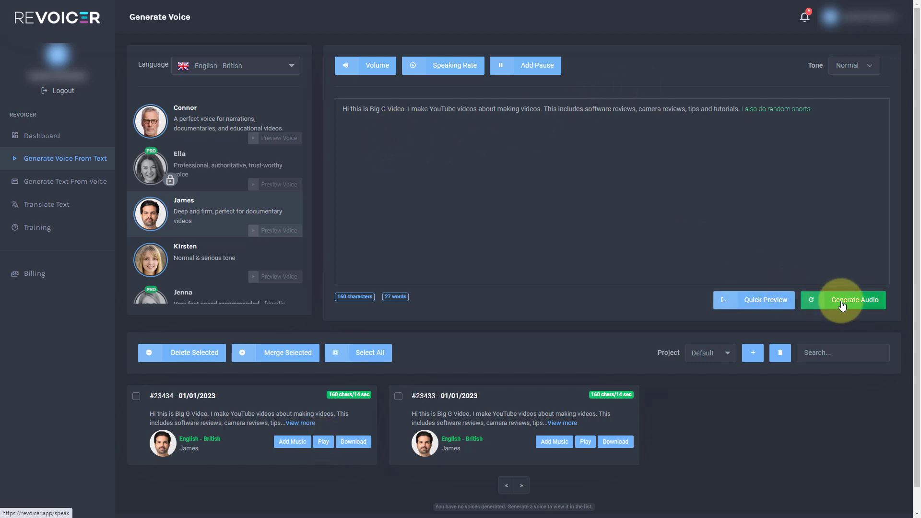
pyautogui.click(821, 302)
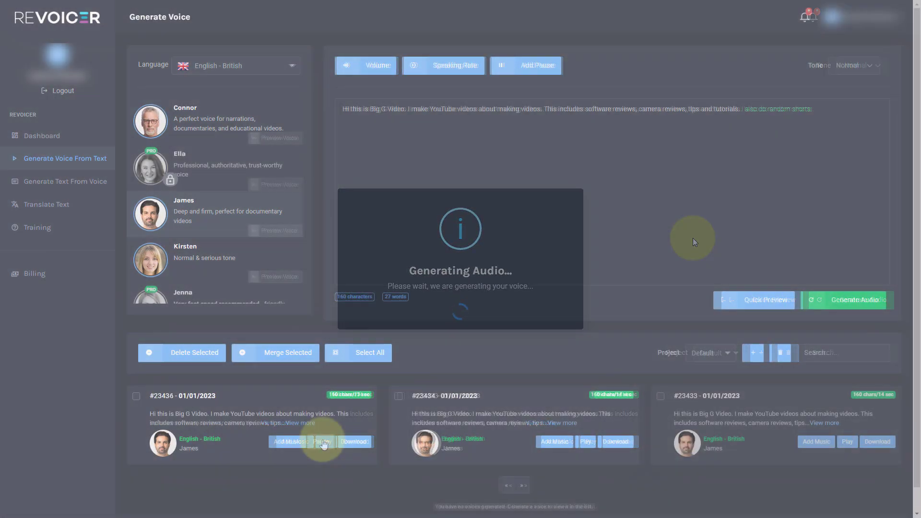
pyautogui.click(321, 442)
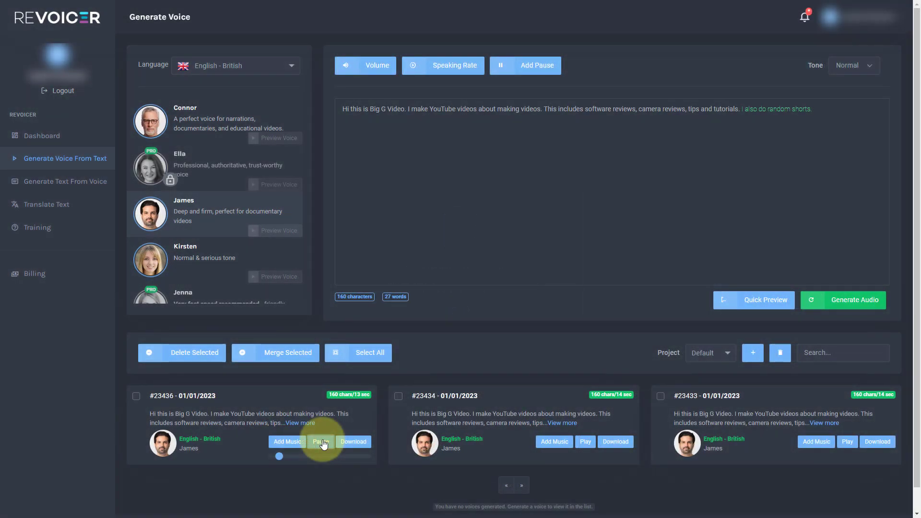
pyautogui.click(323, 442)
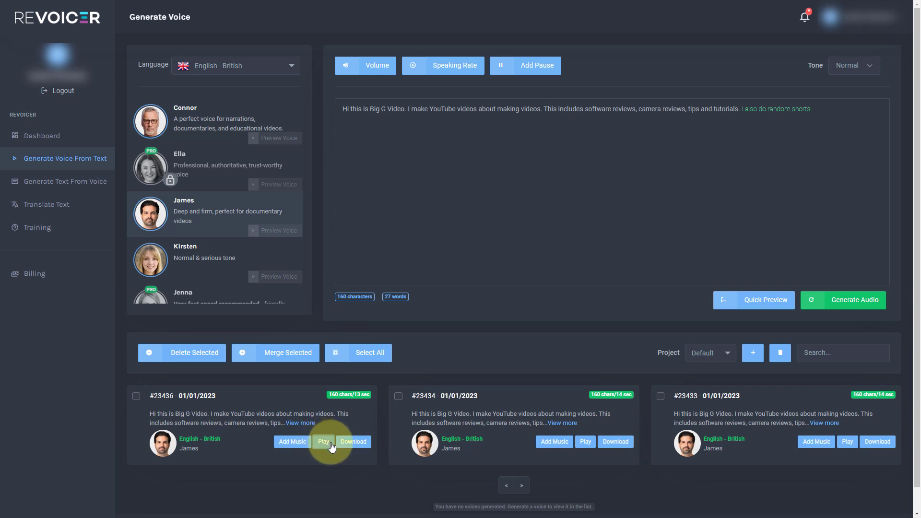
# Select all three James clips, delete them and confirm the deletion.
pyautogui.click(343, 352)
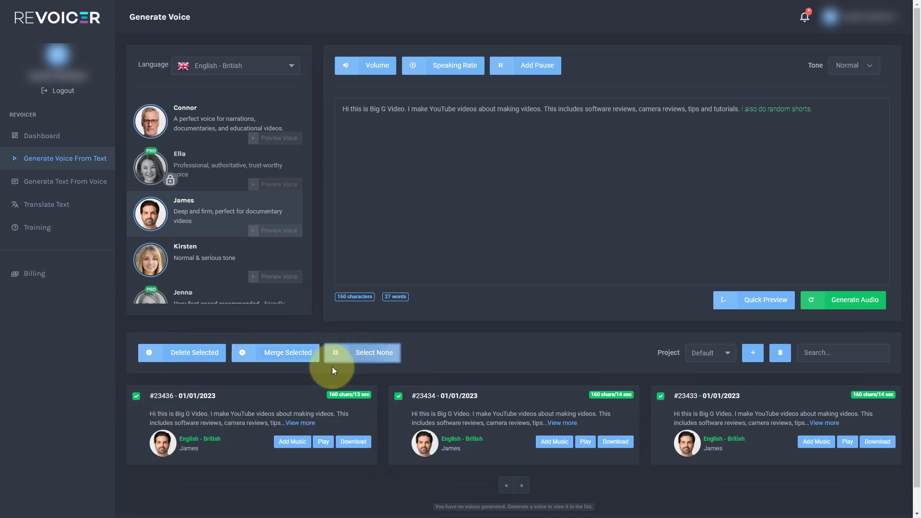
pyautogui.click(190, 353)
pyautogui.click(436, 315)
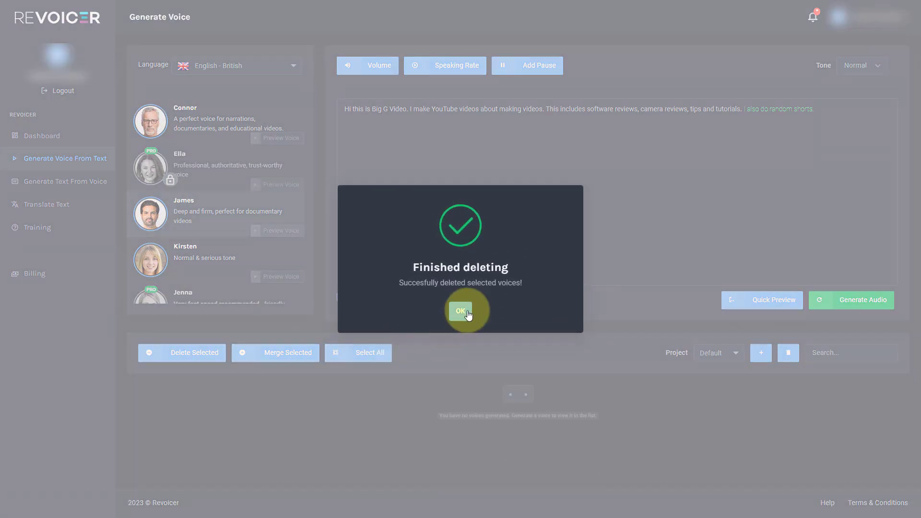
pyautogui.click(463, 310)
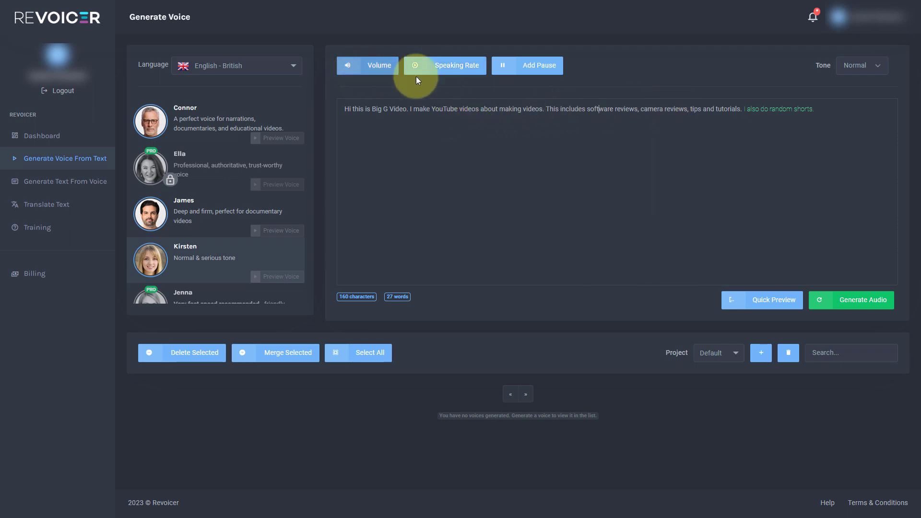
# Keep Kirsten's tone at Normal and play a quick preview of the script.
pyautogui.click(859, 66)
pyautogui.click(860, 78)
pyautogui.click(775, 299)
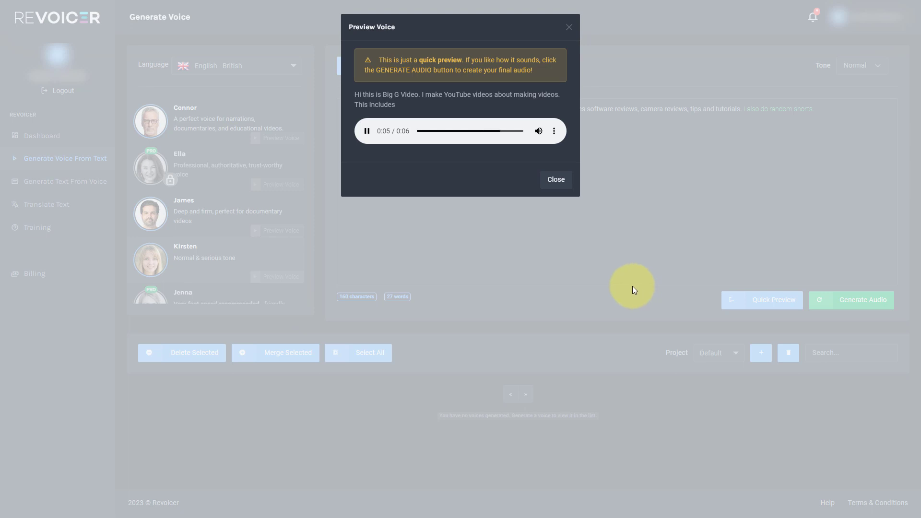
pyautogui.click(553, 180)
# Switch the tone to Serious and quick-preview the script again.
pyautogui.click(853, 67)
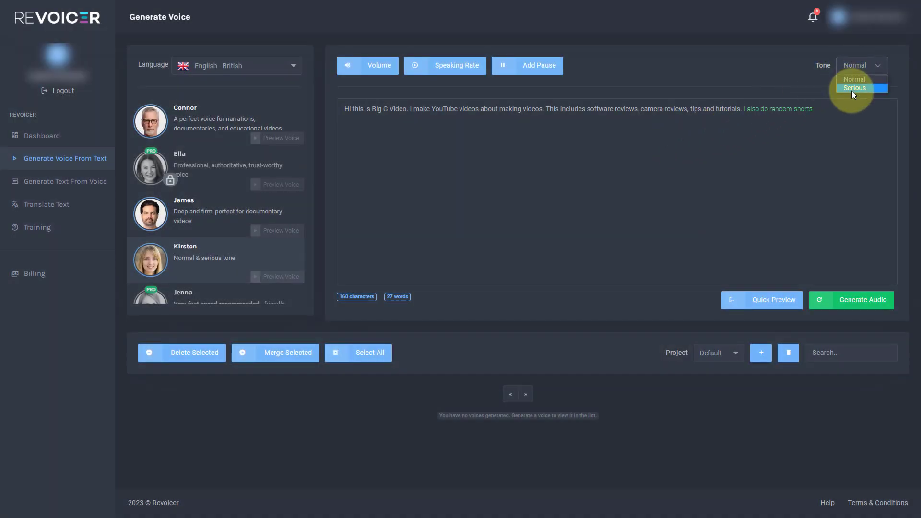
pyautogui.click(851, 90)
pyautogui.click(767, 299)
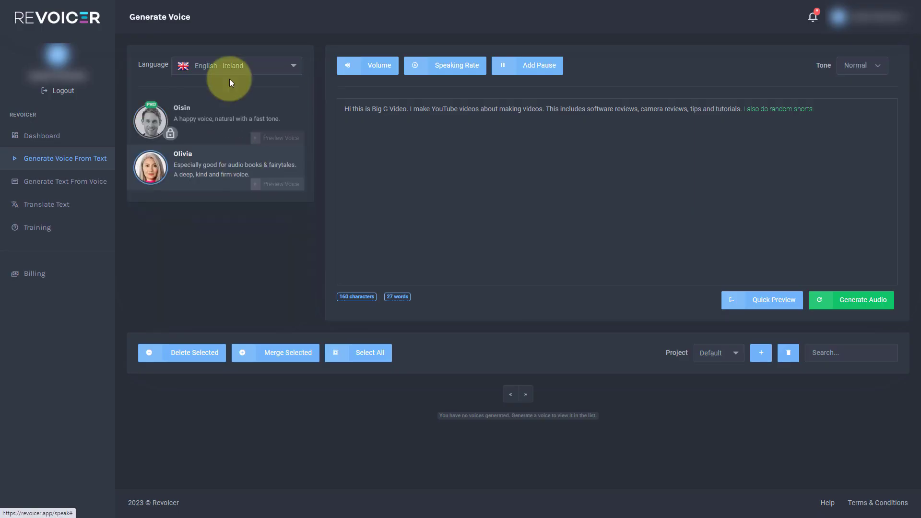
# Scroll to Waren and preview his voice in the Friendly tone.
pyautogui.scroll(-5, 225, 177)
pyautogui.scroll(-10, 214, 159)
pyautogui.click(871, 67)
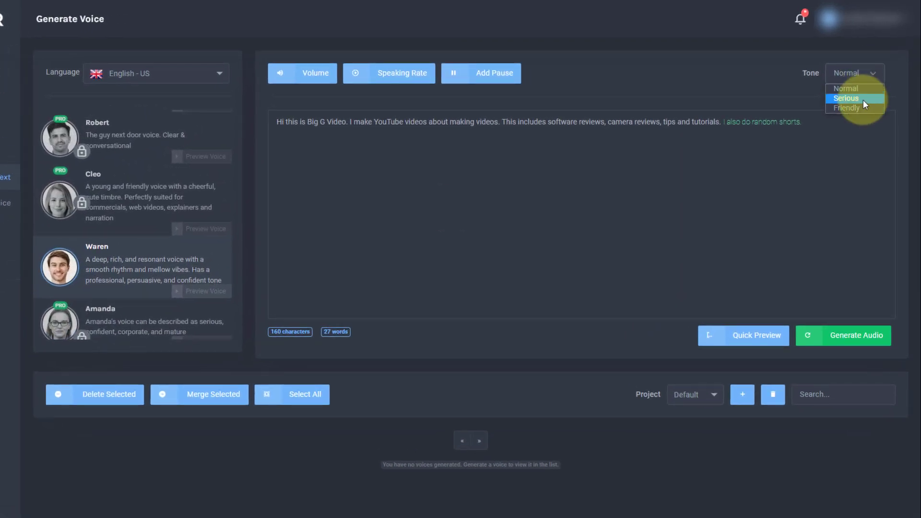
pyautogui.click(863, 107)
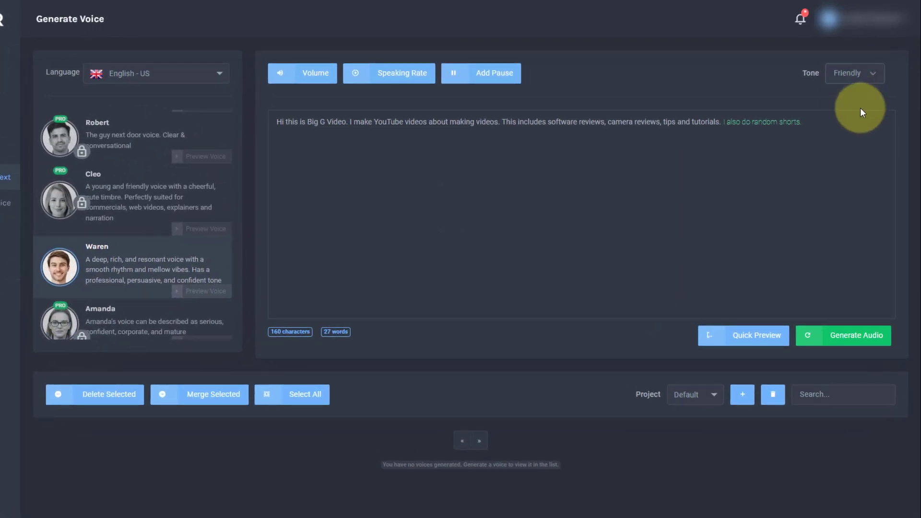
pyautogui.click(716, 333)
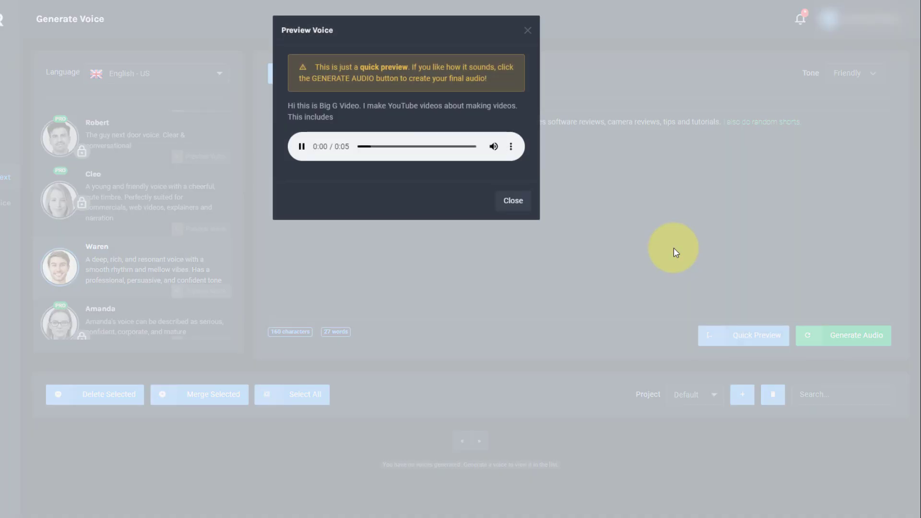
pyautogui.click(512, 200)
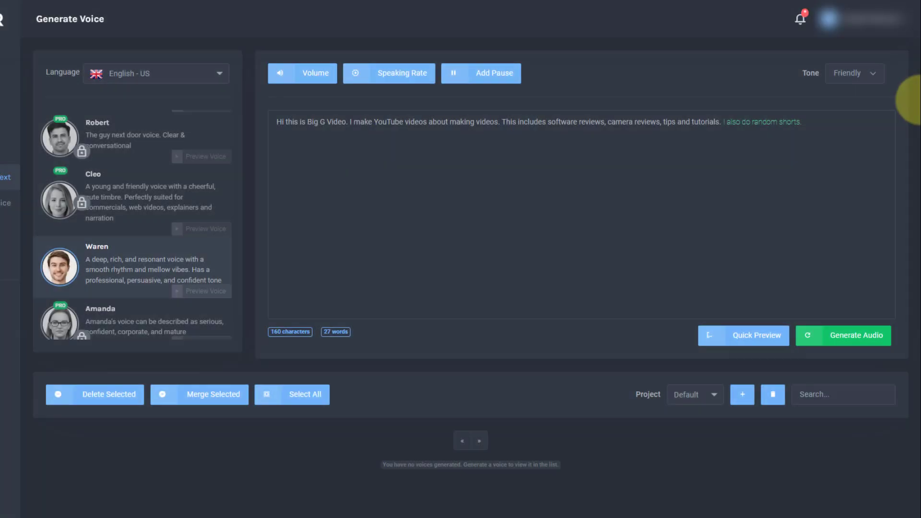
# Preview Waren in Serious tone, then generate the Serious-tone voice-over as clip #23442.
pyautogui.click(860, 72)
pyautogui.click(847, 98)
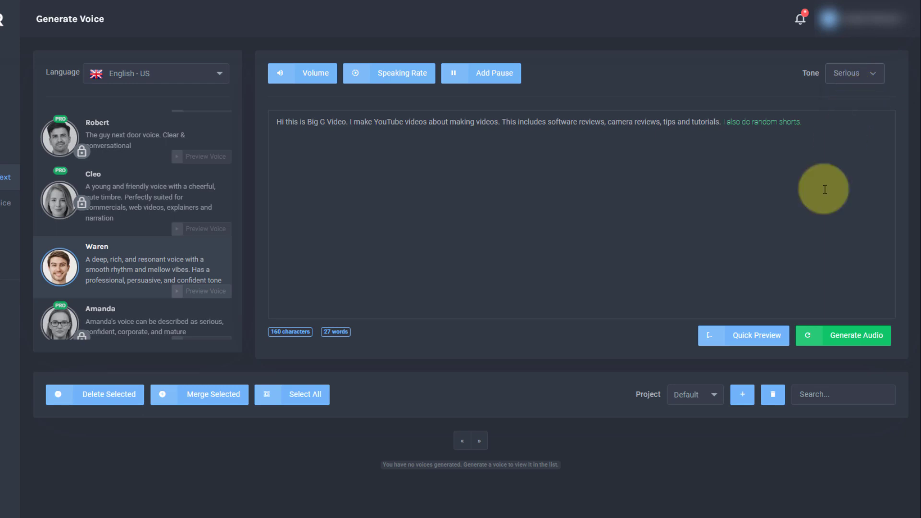
pyautogui.click(767, 334)
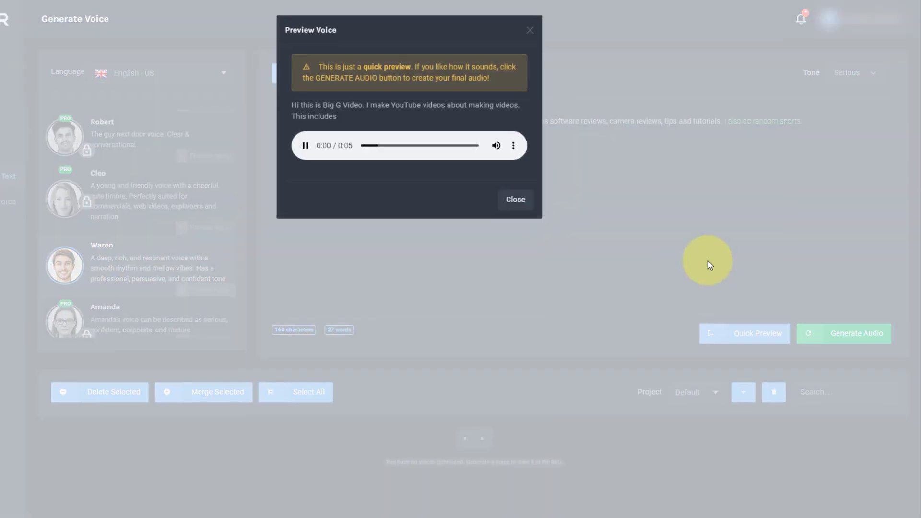
pyautogui.click(513, 200)
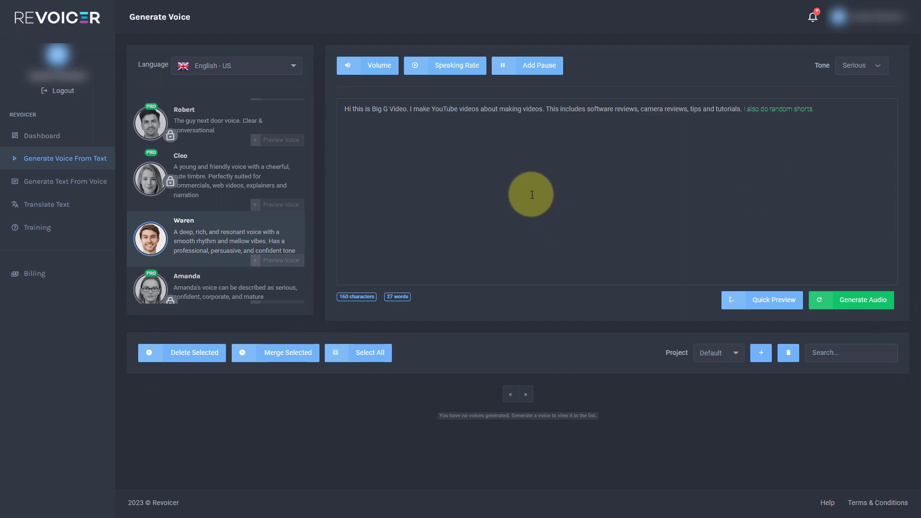
pyautogui.click(853, 301)
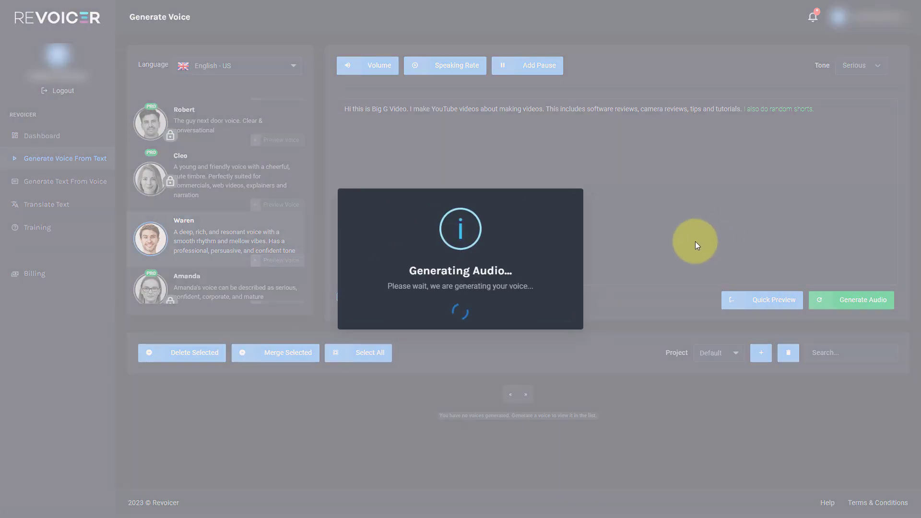
# Dismiss the voice-over confirmation and switch the voice to Zoey.
pyautogui.click(466, 305)
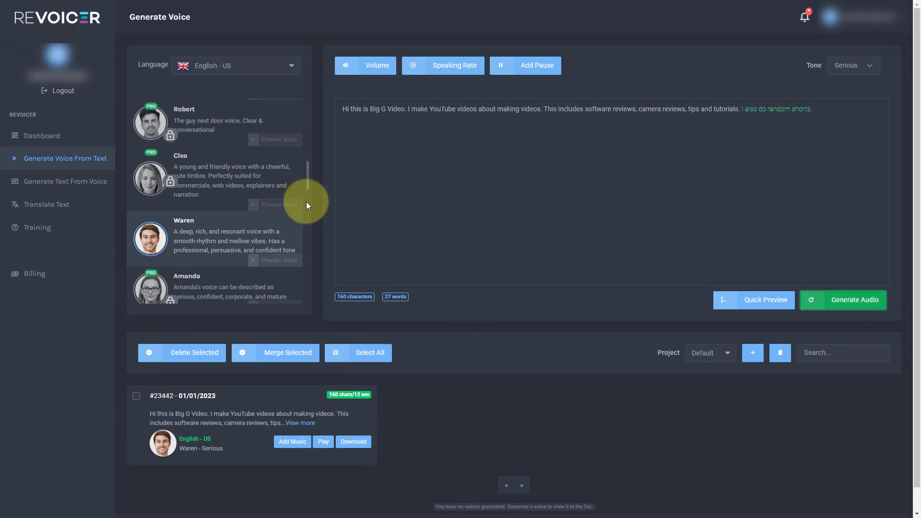
pyautogui.scroll(4, 228, 216)
pyautogui.scroll(3, 237, 237)
pyautogui.click(245, 240)
# Replace the script with 'Check out my other videos on TTS software, like profit voice' and generate clip #23444.
pyautogui.moveTo(830, 105); pyautogui.dragTo(327, 136)
pyautogui.write('C')
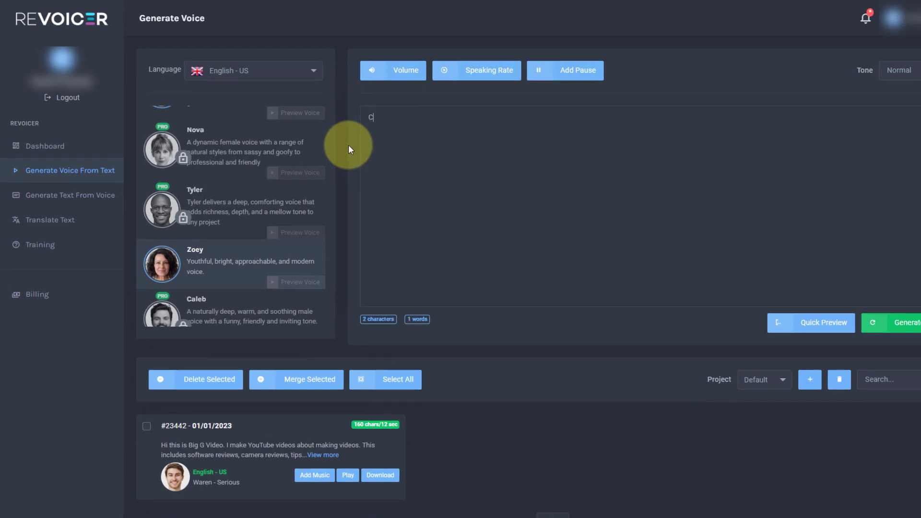
pyautogui.write('heck out my other videos on TTS software')
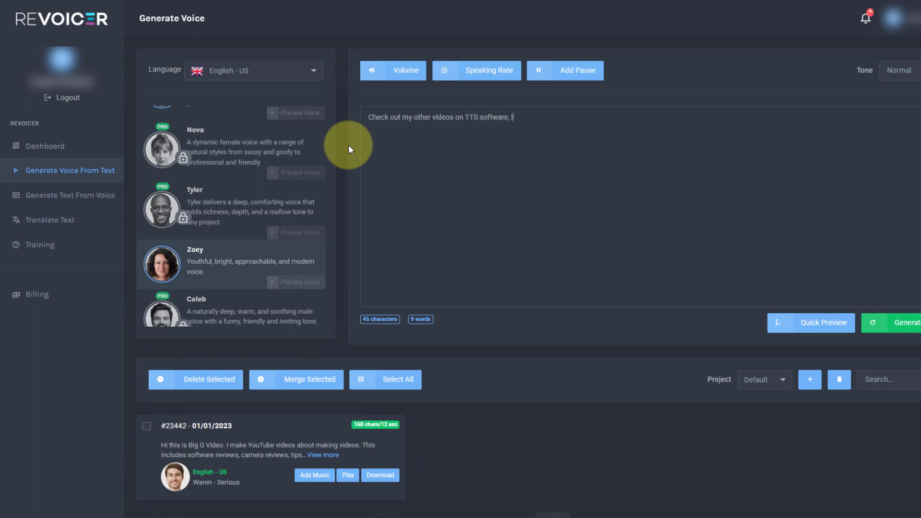
pyautogui.write(', like profit voice')
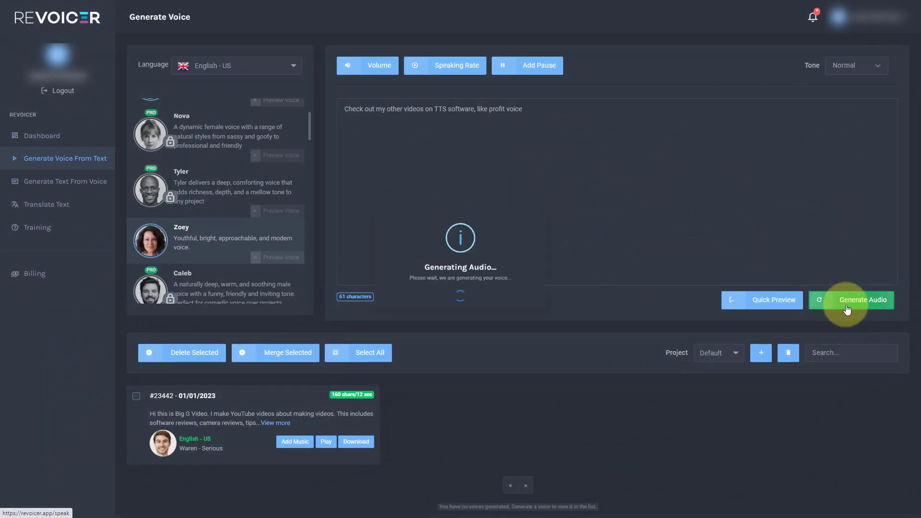
pyautogui.click(846, 308)
pyautogui.click(457, 306)
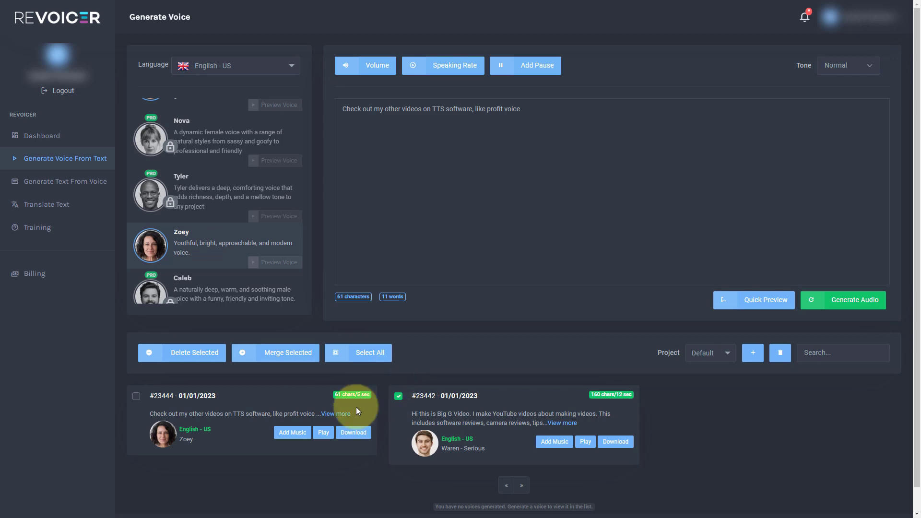
# Merge Zoey's clip with Waren's, keeping Waren first, into a new clip named 'merged'.
pyautogui.click(134, 396)
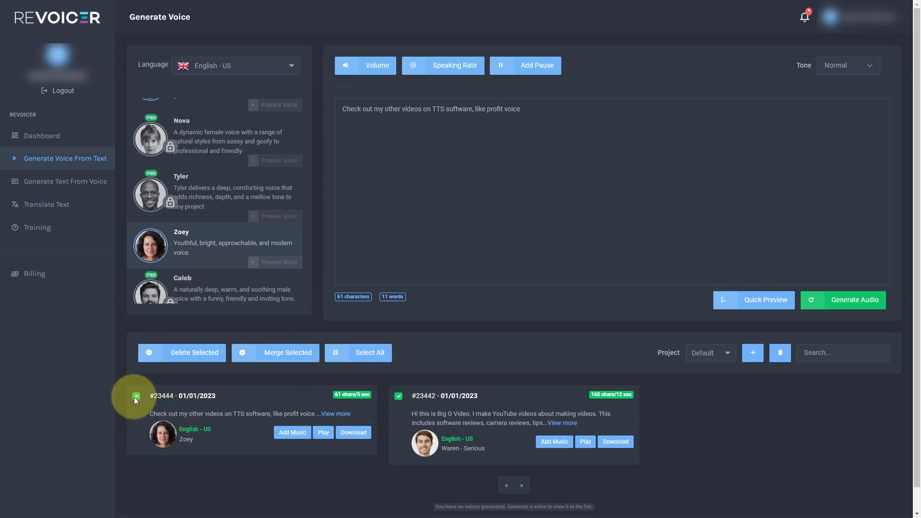
pyautogui.click(280, 354)
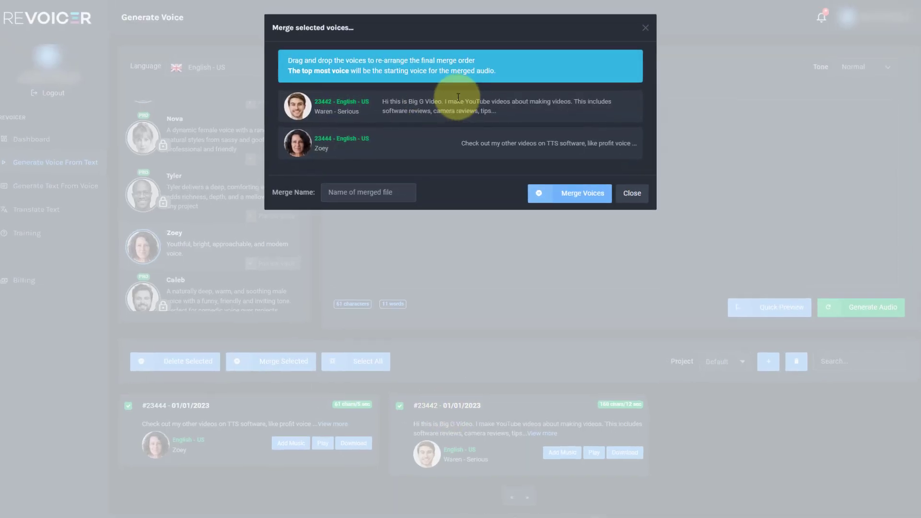
pyautogui.moveTo(406, 111)
pyautogui.mouseDown()
pyautogui.moveTo(412, 159)
pyautogui.moveTo(402, 109)
pyautogui.moveTo(401, 122)
pyautogui.mouseUp()
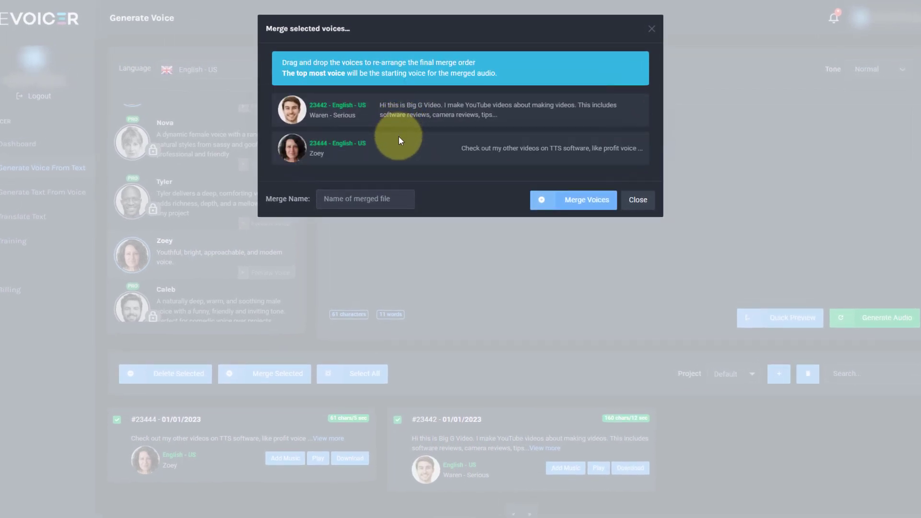
pyautogui.click(379, 199)
pyautogui.write('mergere')
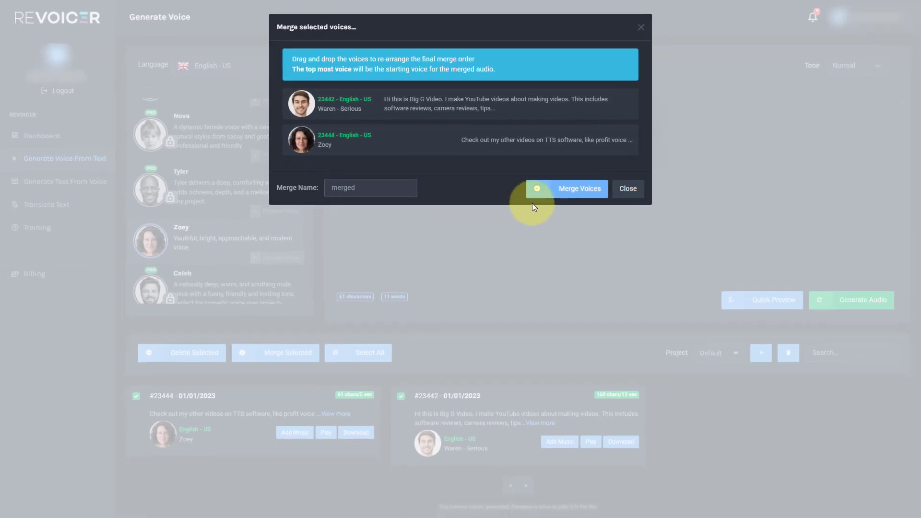
pyautogui.click(562, 191)
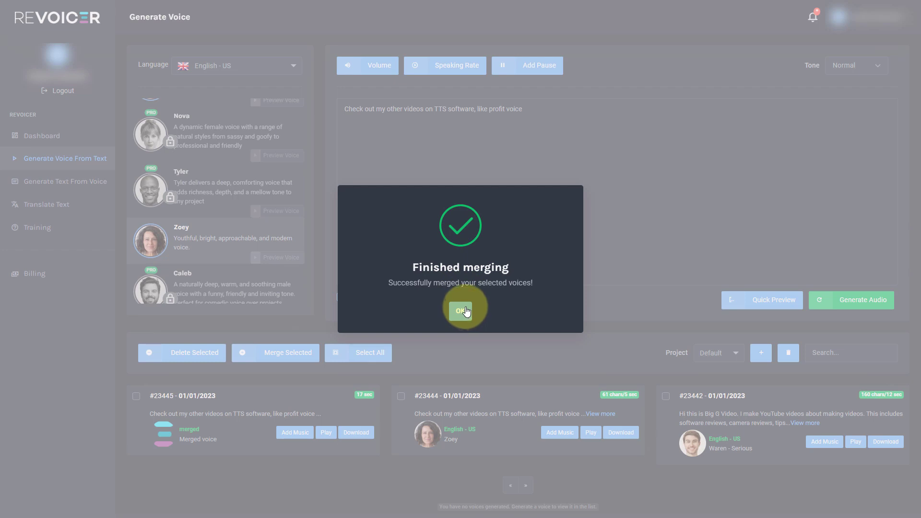
# Dismiss the Finished merging message, then play and pause the 17-second merged clip #23445.
pyautogui.click(465, 311)
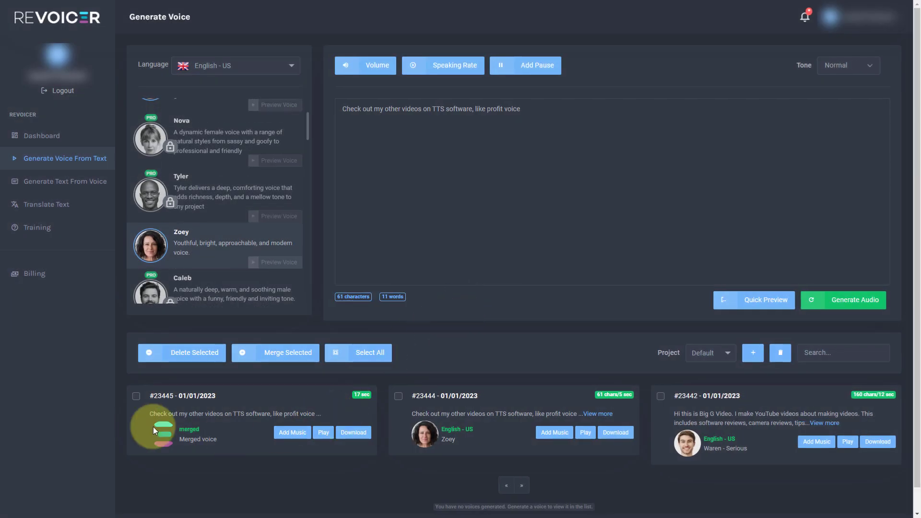
pyautogui.click(318, 441)
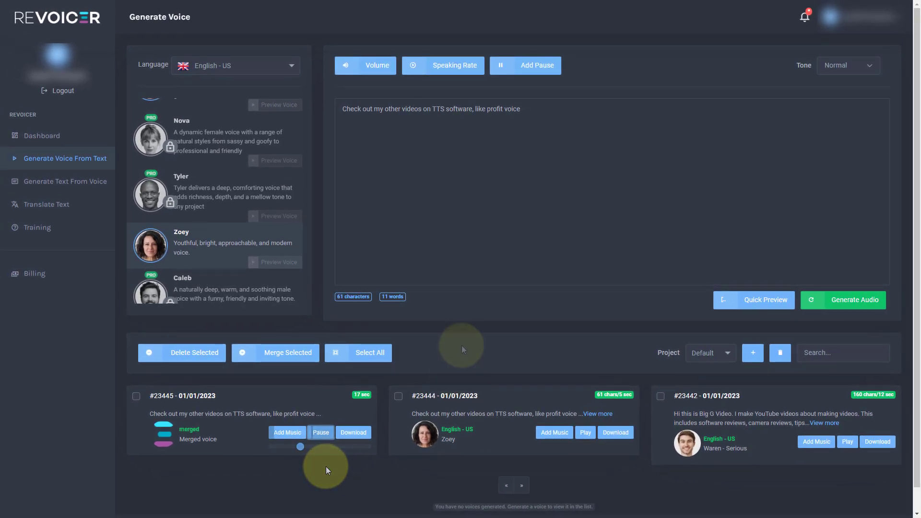
pyautogui.click(321, 433)
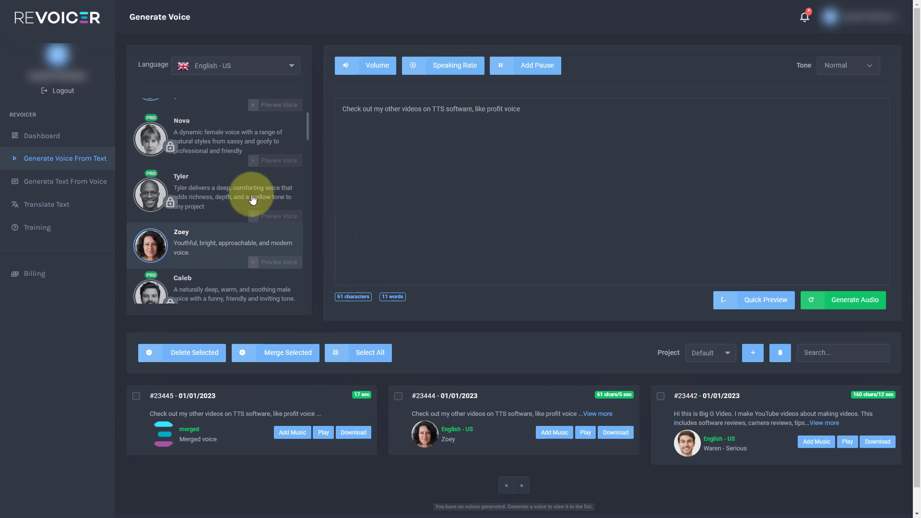
pyautogui.click(162, 202)
pyautogui.click(417, 101)
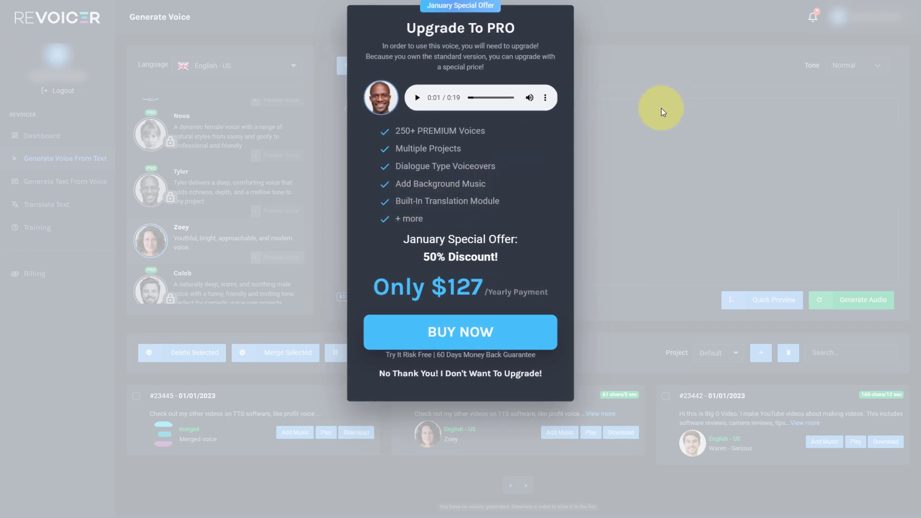
pyautogui.click(498, 373)
pyautogui.click(555, 433)
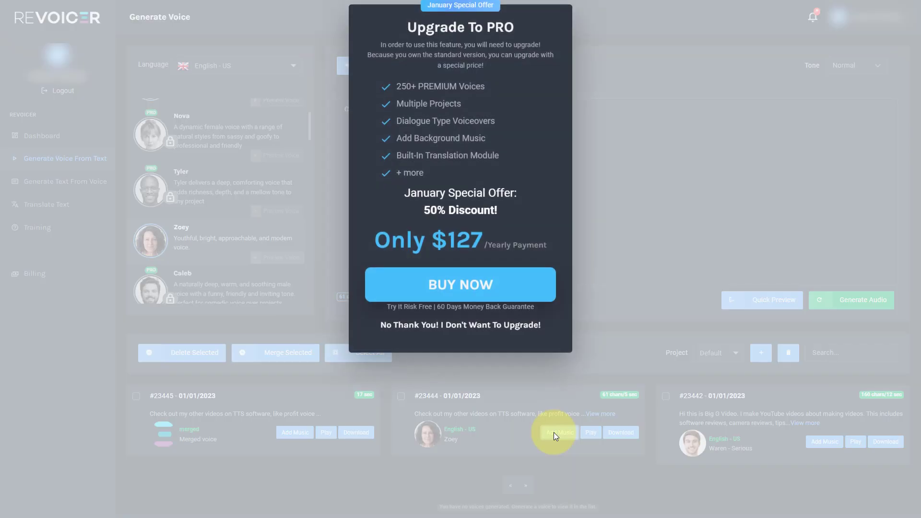
pyautogui.click(453, 332)
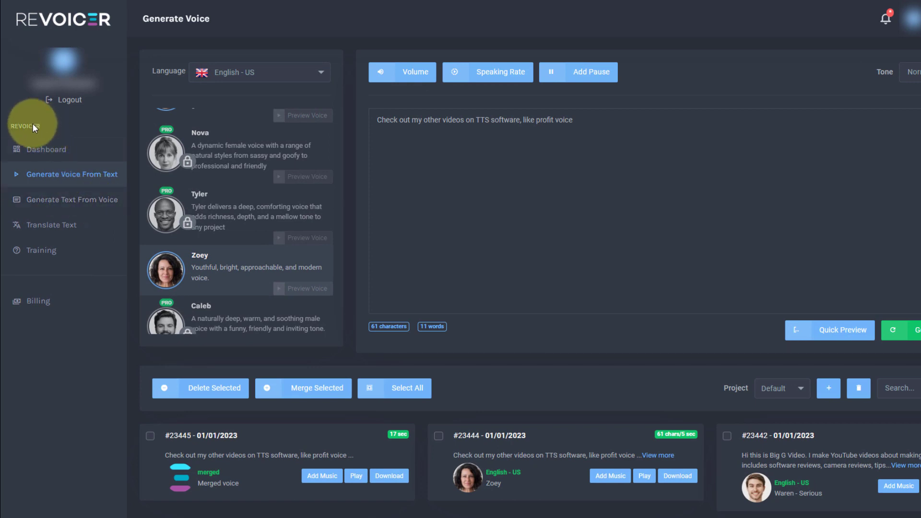
pyautogui.click(54, 154)
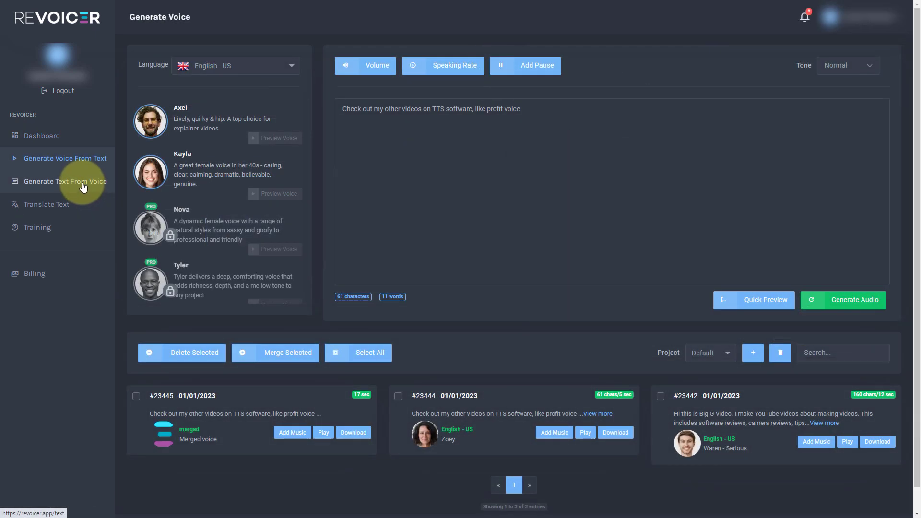
# Decline the Generate Text From Voice and Translate Text upgrade offers, reaching the Translate Text page.
pyautogui.click(83, 187)
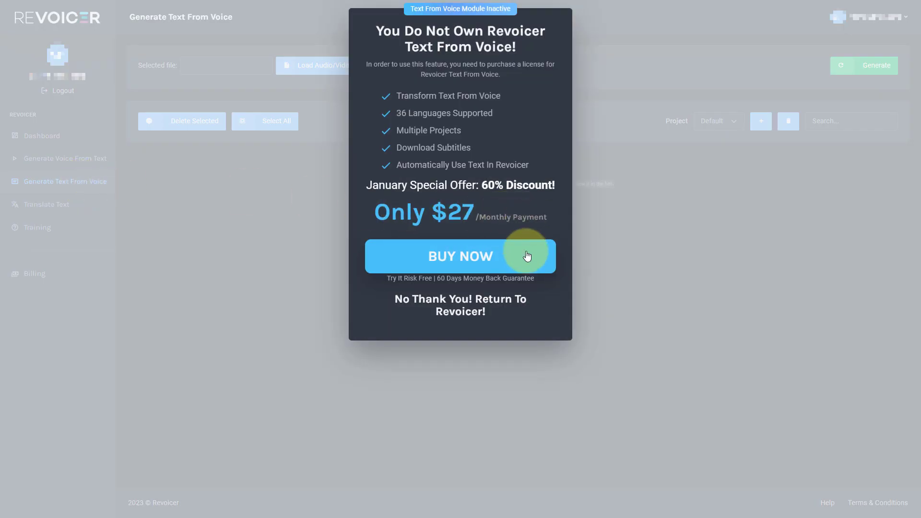
pyautogui.click(477, 313)
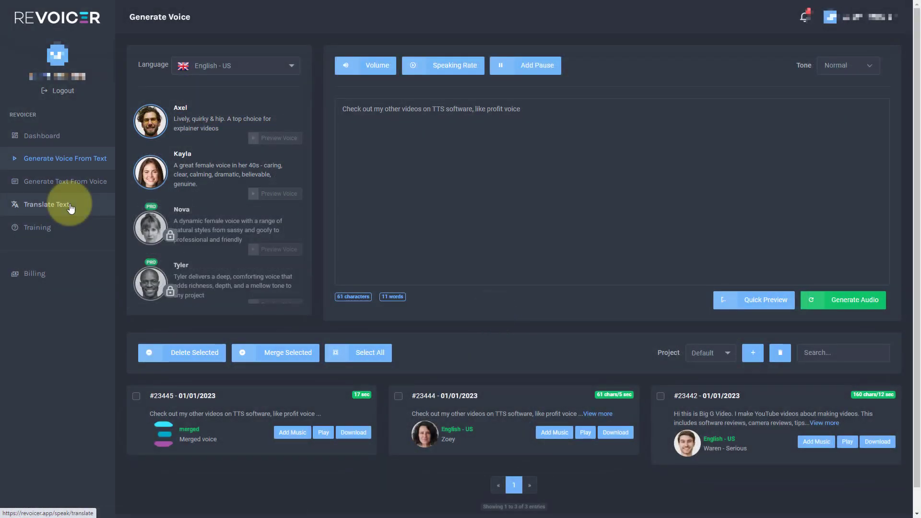
pyautogui.click(70, 207)
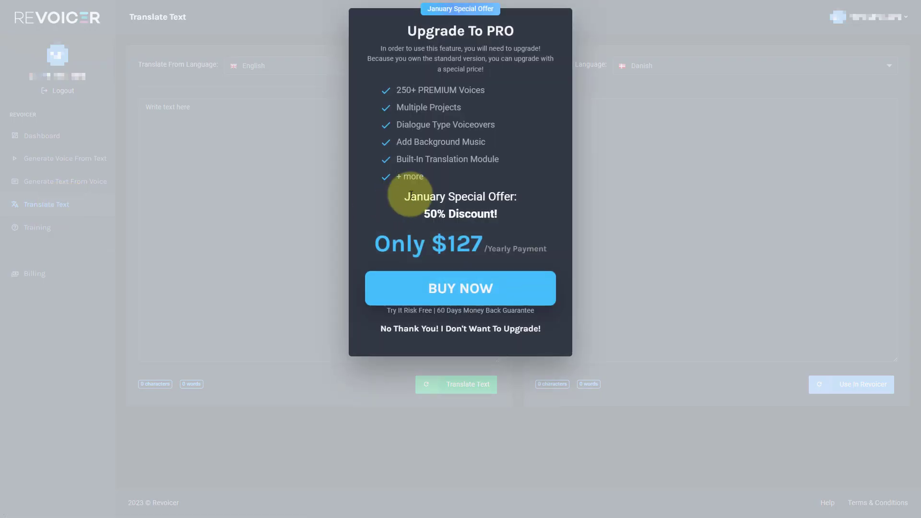
pyautogui.click(505, 331)
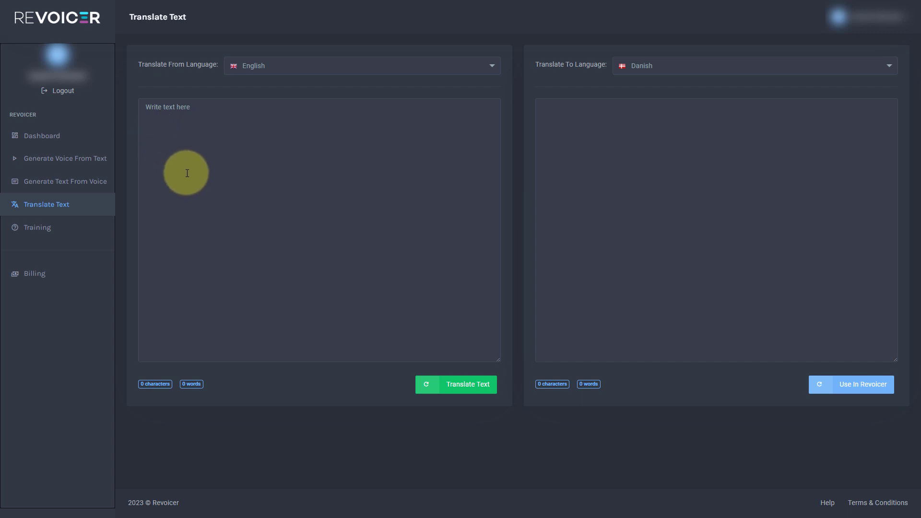
# Open the Translate Text training video from the sidebar and pause it.
pyautogui.click(28, 229)
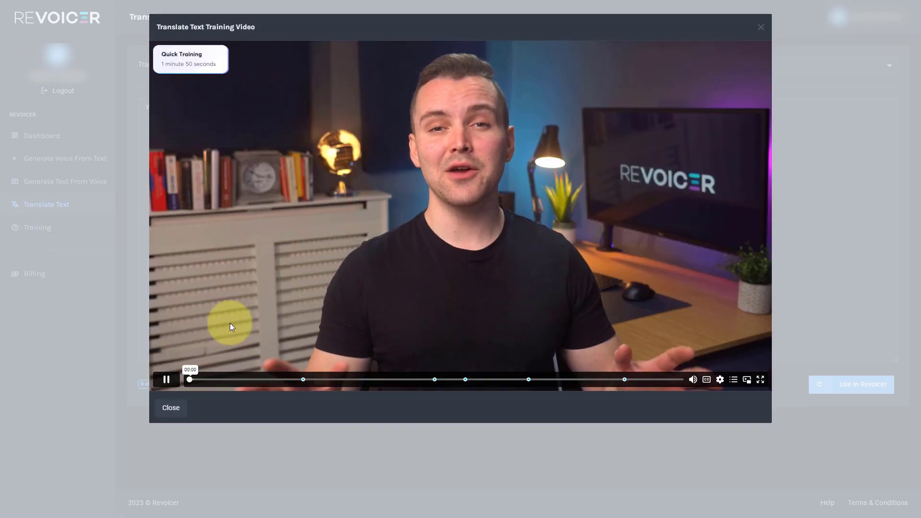
pyautogui.click(166, 380)
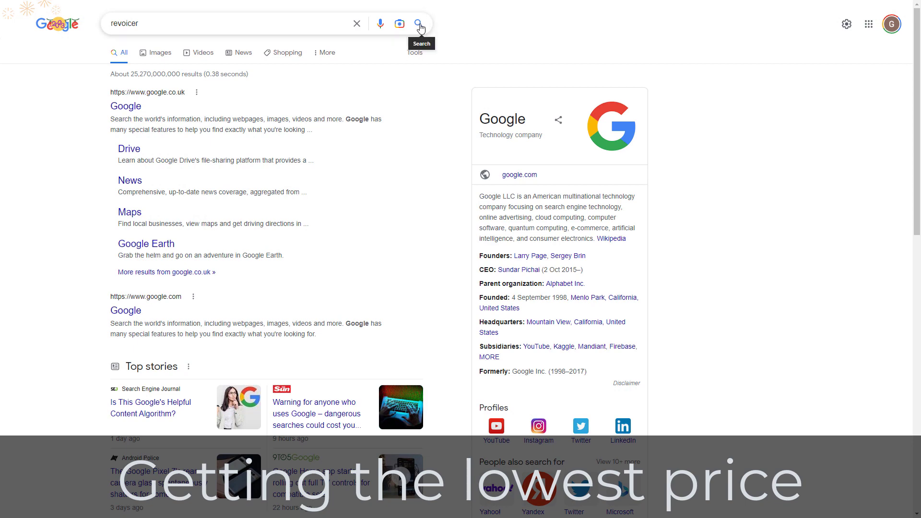
# Search Google for revoicer and look over the $67 one-time-payment sales page.
pyautogui.click(420, 26)
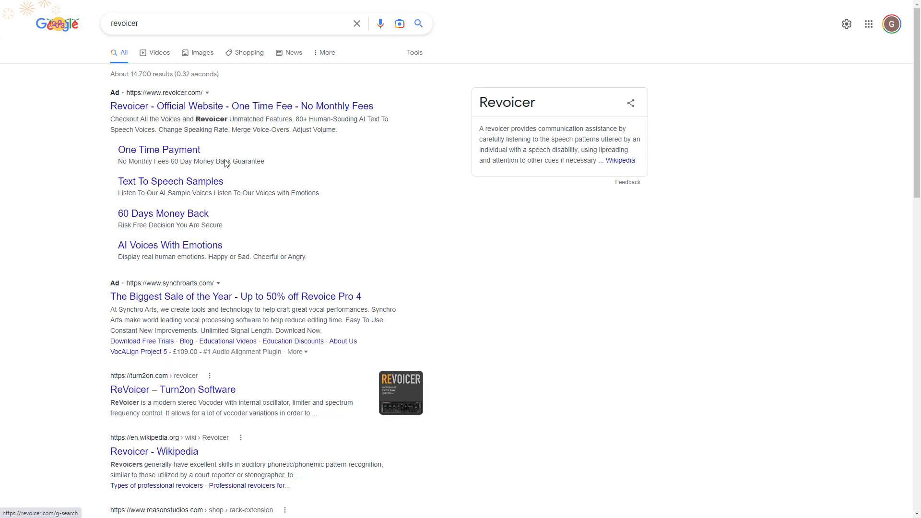
pyautogui.scroll(-9, 211, 216)
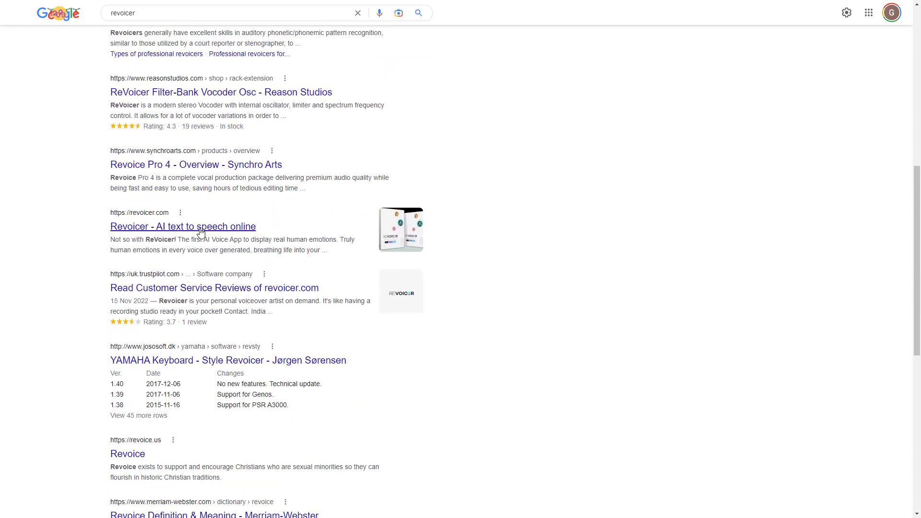
pyautogui.scroll(9, 261, 268)
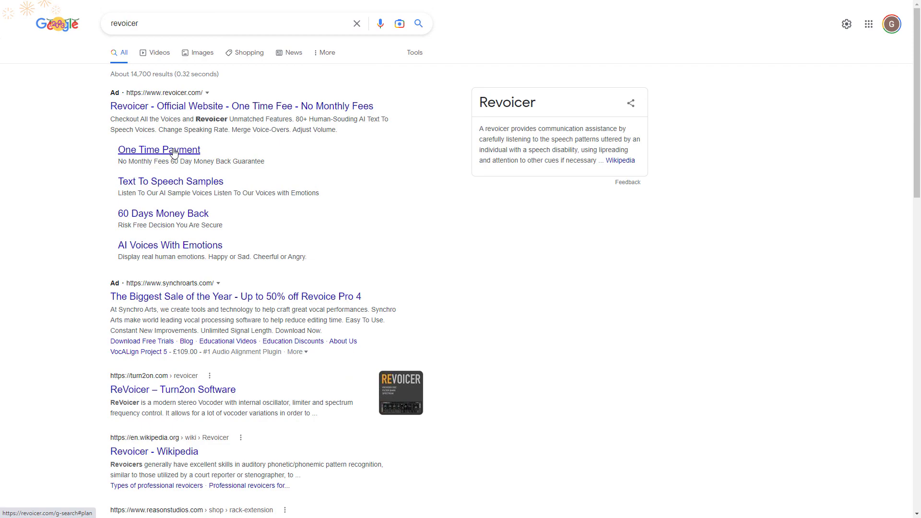
pyautogui.click(174, 150)
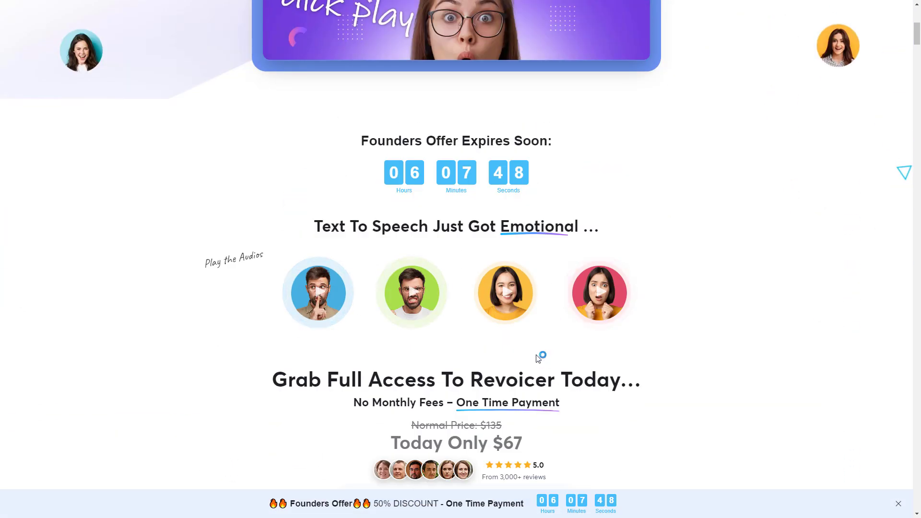
pyautogui.scroll(-2, 480, 361)
pyautogui.scroll(-2, 479, 361)
pyautogui.scroll(10, 478, 361)
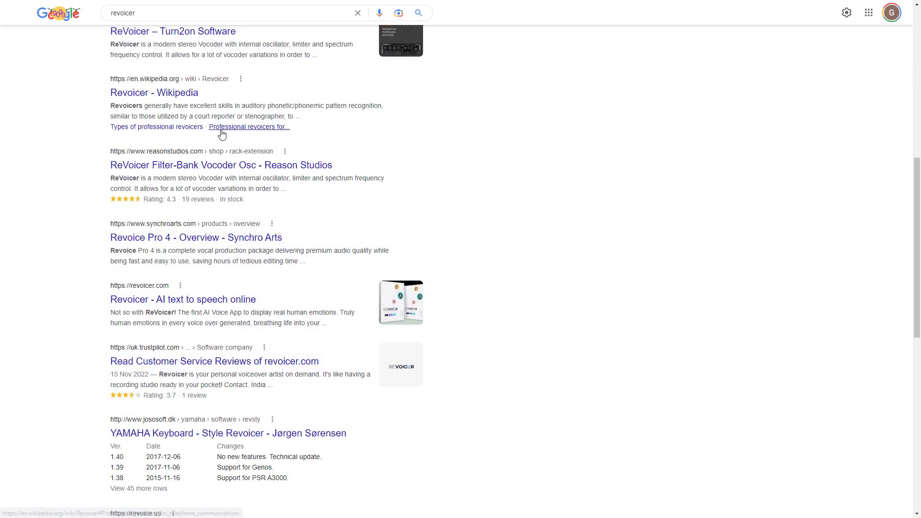
pyautogui.scroll(-2, 207, 139)
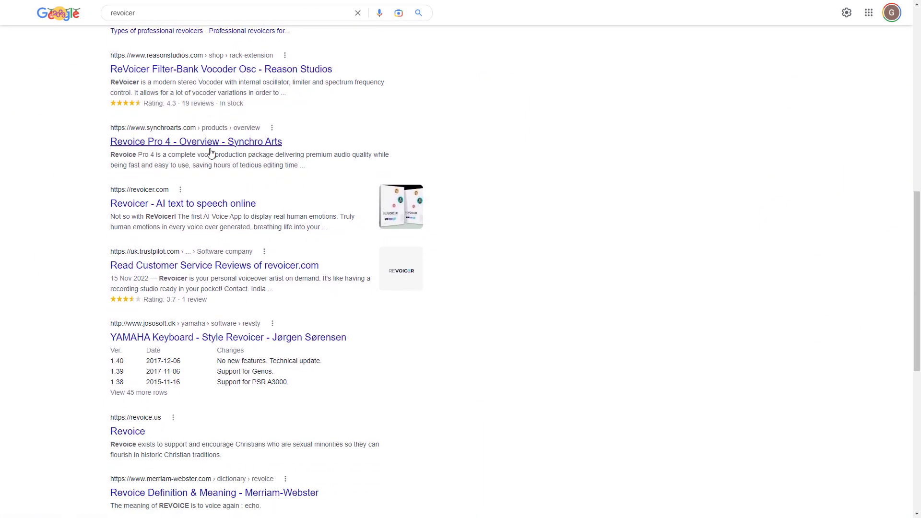
# Open the official Revoicer site and view its Standard $27, PRO $47 and Agency $127 plans.
pyautogui.click(201, 204)
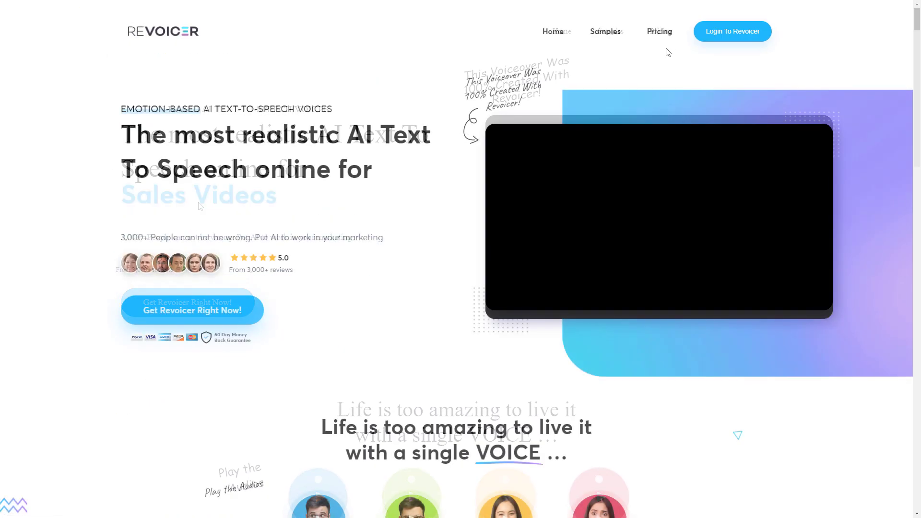
pyautogui.click(660, 32)
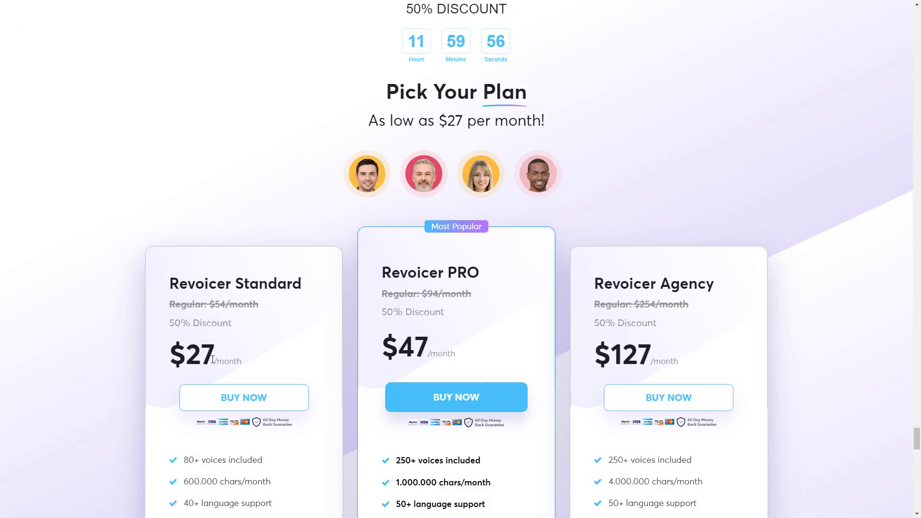
pyautogui.scroll(-4, 212, 357)
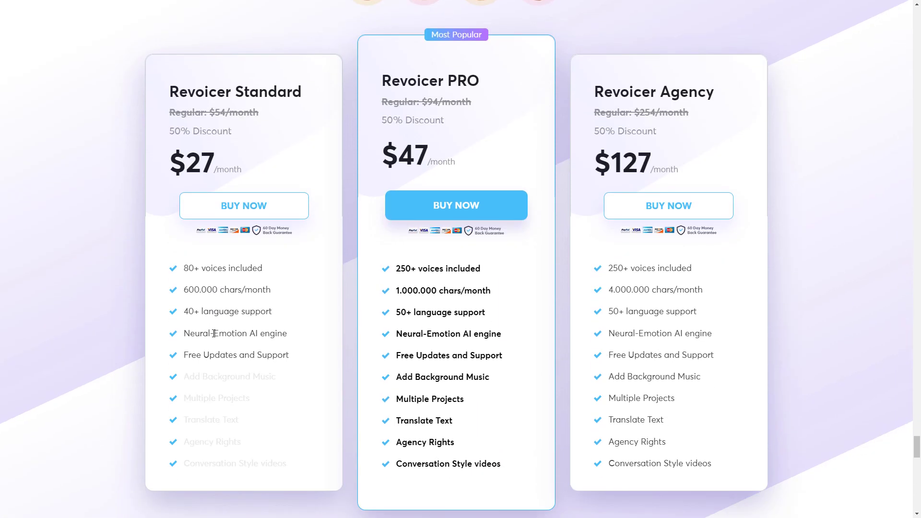